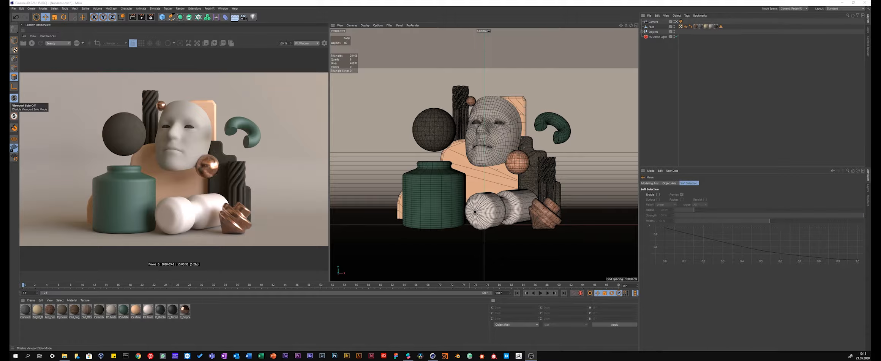
# Examine the scene's models in the viewport by selecting the cube, spheres, face, torus and extruded shapes one after another.
pyautogui.click(511, 211)
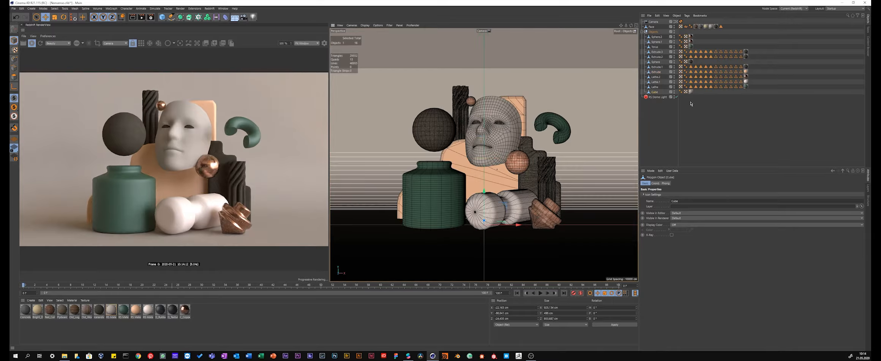
pyautogui.click(484, 183)
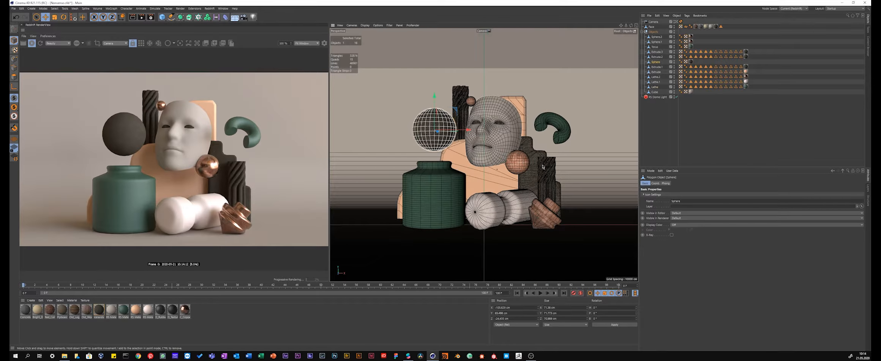
pyautogui.click(499, 130)
pyautogui.click(505, 141)
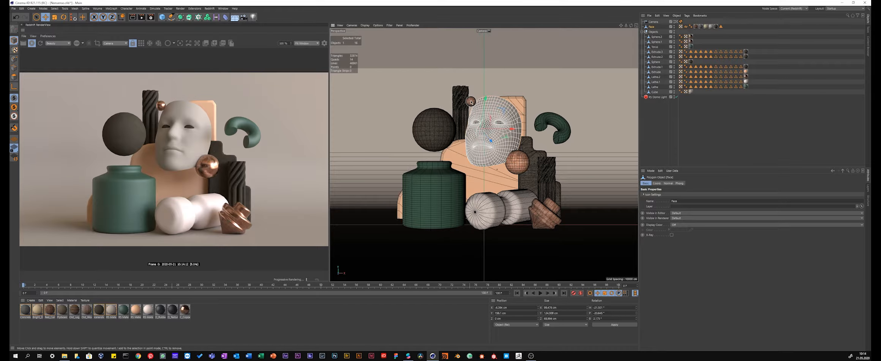
pyautogui.click(461, 99)
pyautogui.click(556, 127)
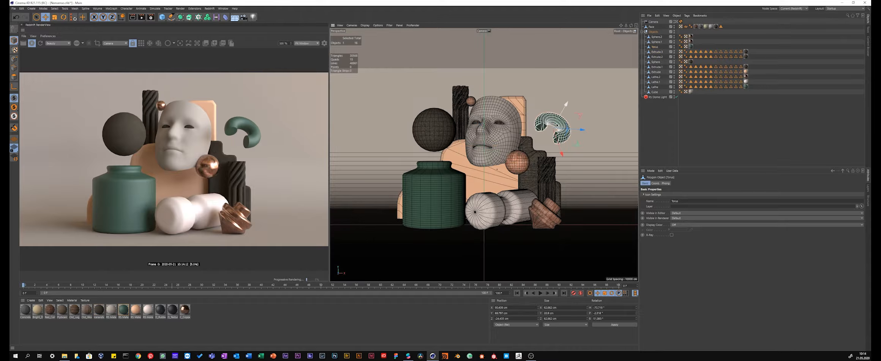
pyautogui.click(545, 182)
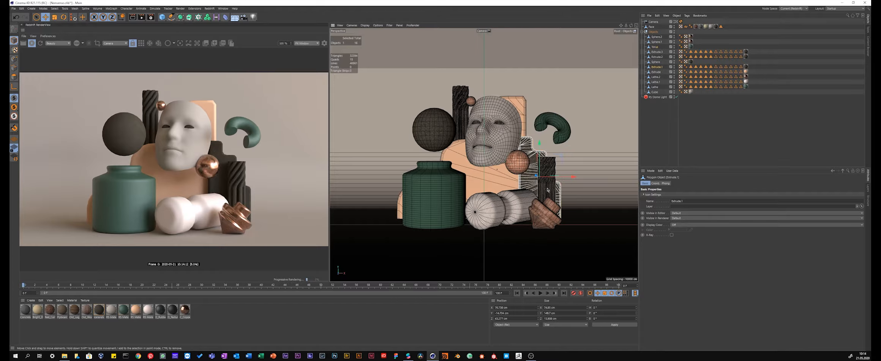
pyautogui.click(656, 113)
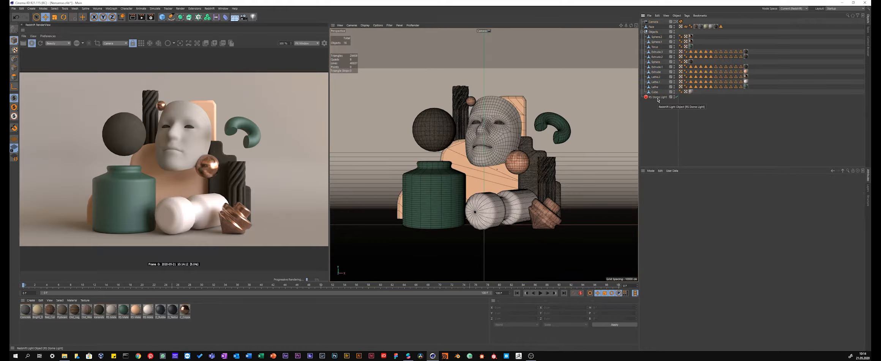
# Examine the RS Dome Light, the Objects group, the Face and the Camera in the object hierarchy.
pyautogui.click(658, 97)
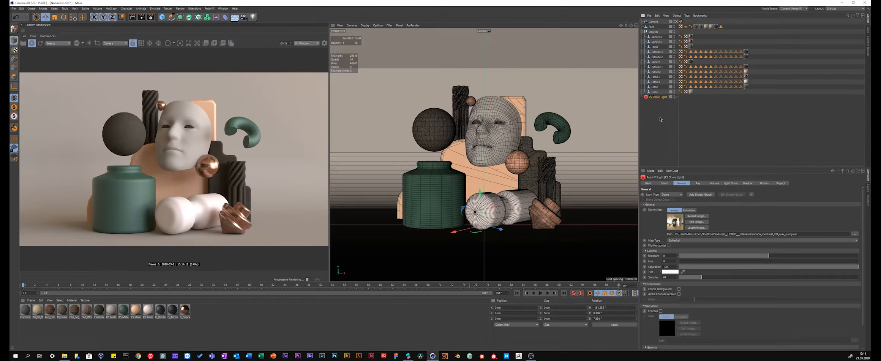
pyautogui.click(654, 32)
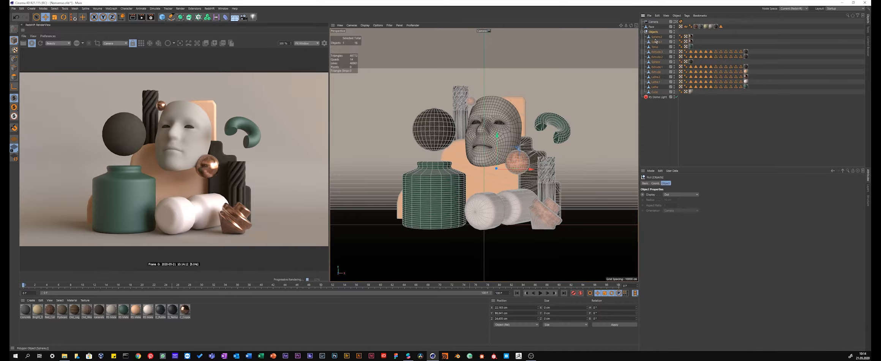
pyautogui.click(653, 27)
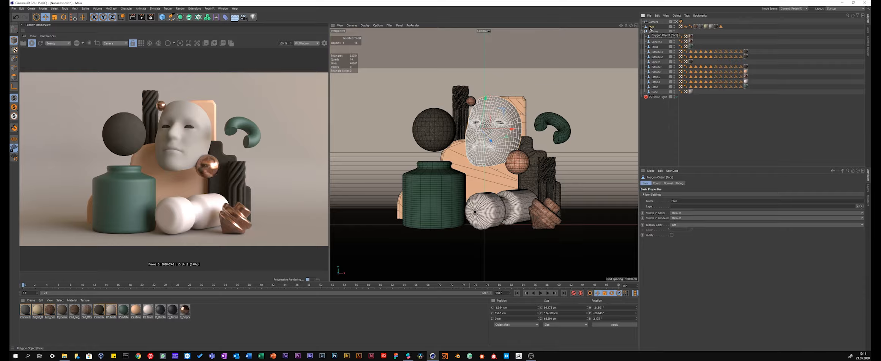
pyautogui.click(653, 21)
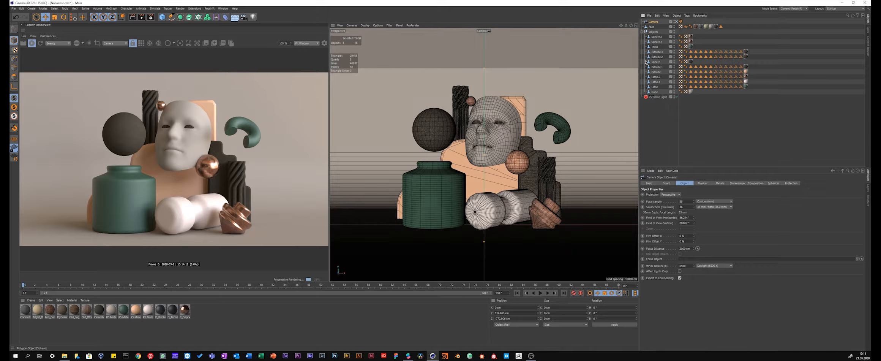
pyautogui.click(650, 127)
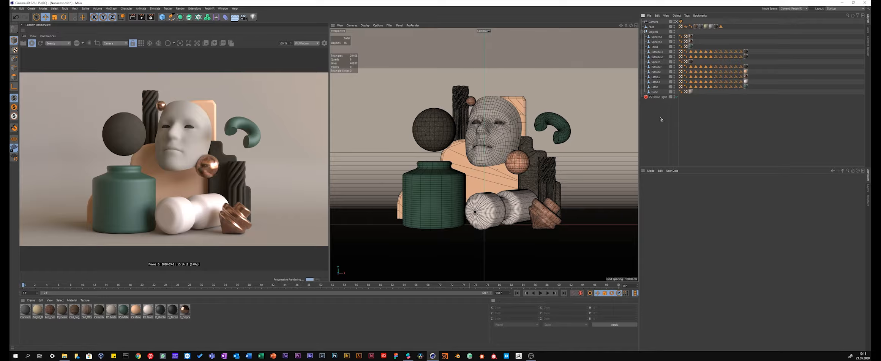
# Check which native object and material baking commands are offered for the selected Sphere.1.
pyautogui.click(687, 16)
pyautogui.click(676, 16)
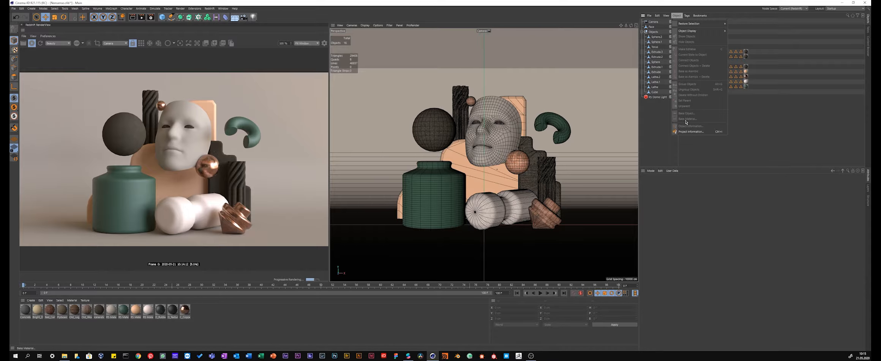
pyautogui.click(655, 41)
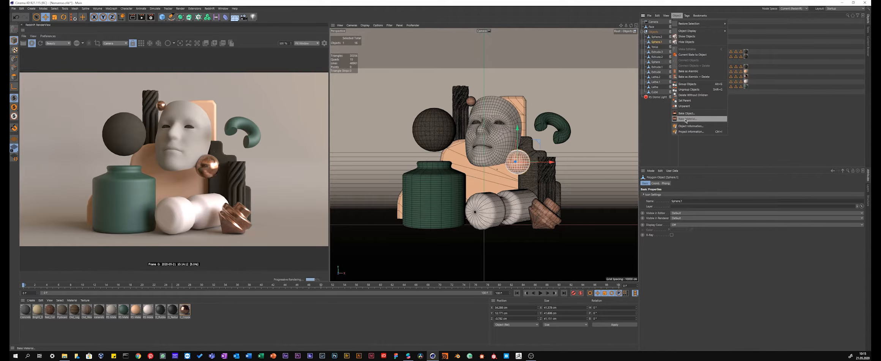
# Review the available renderers in the render settings, keeping Redshift.
pyautogui.click(150, 17)
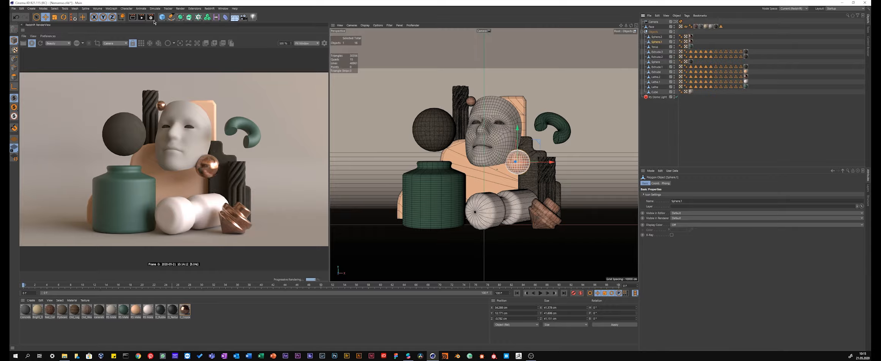
pyautogui.click(188, 27)
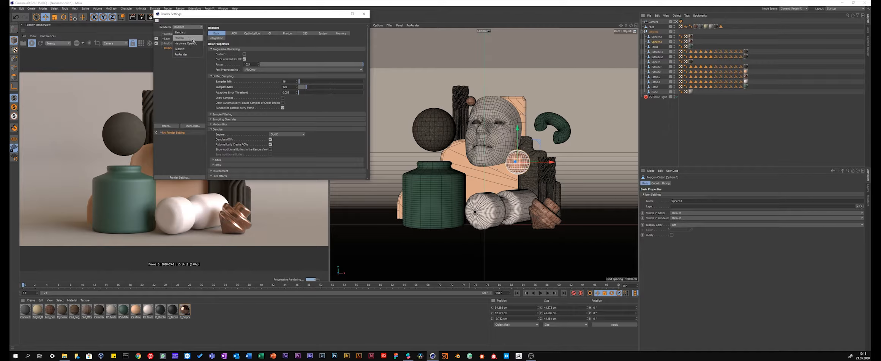
pyautogui.click(364, 15)
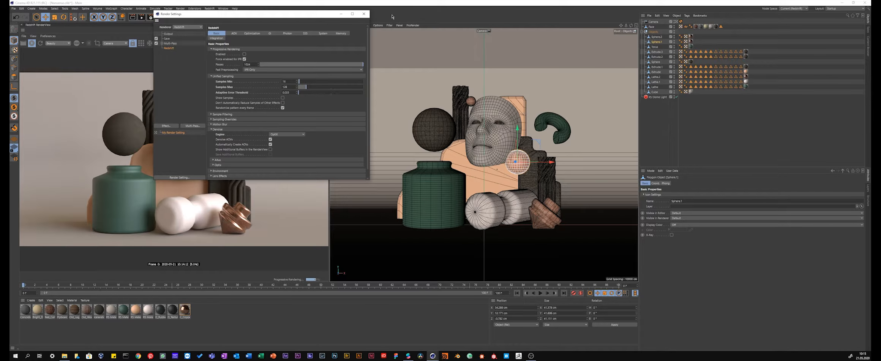
pyautogui.click(364, 13)
pyautogui.rightClick(407, 15)
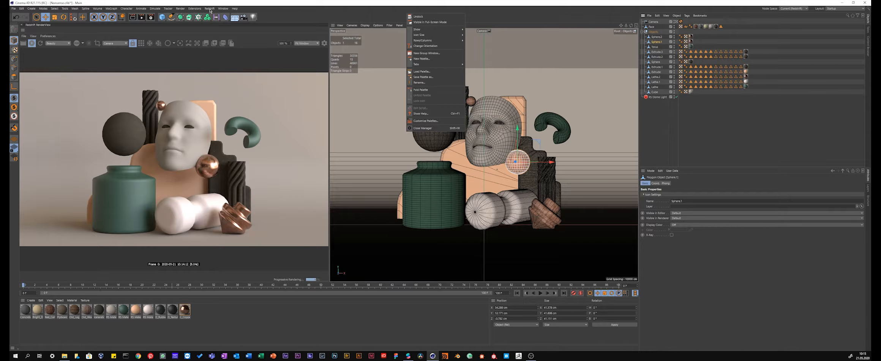
pyautogui.click(325, 9)
pyautogui.click(209, 8)
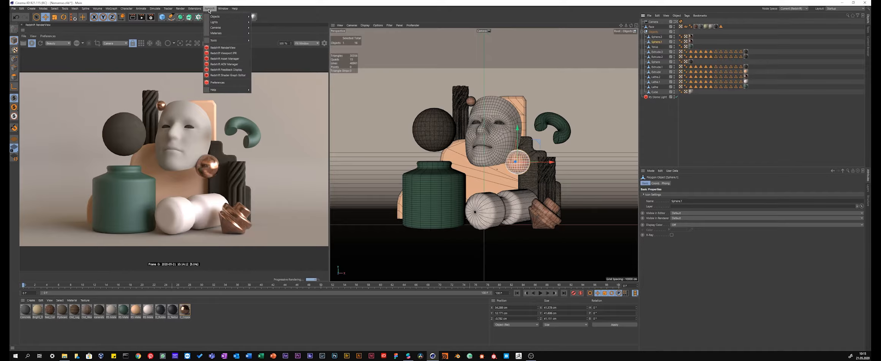
pyautogui.click(656, 129)
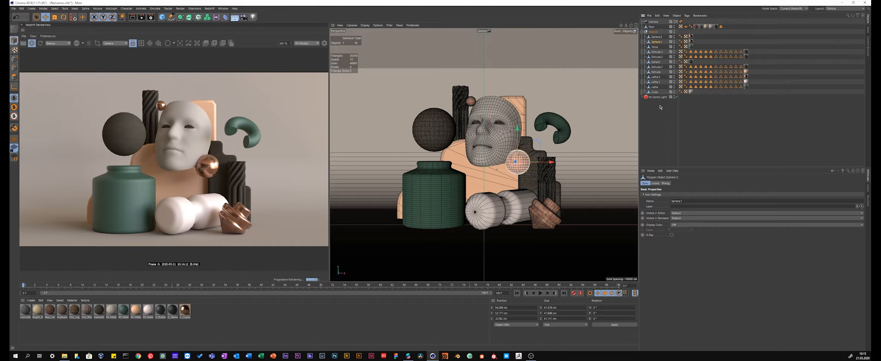
pyautogui.click(652, 108)
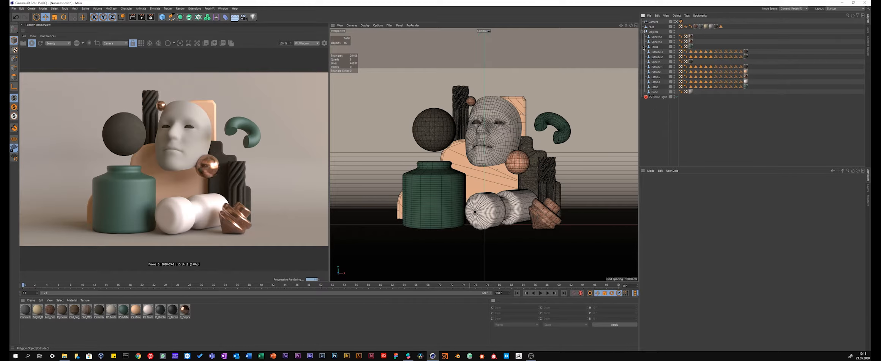
# Add a Redshift BakeSet object to the scene.
pyautogui.click(209, 8)
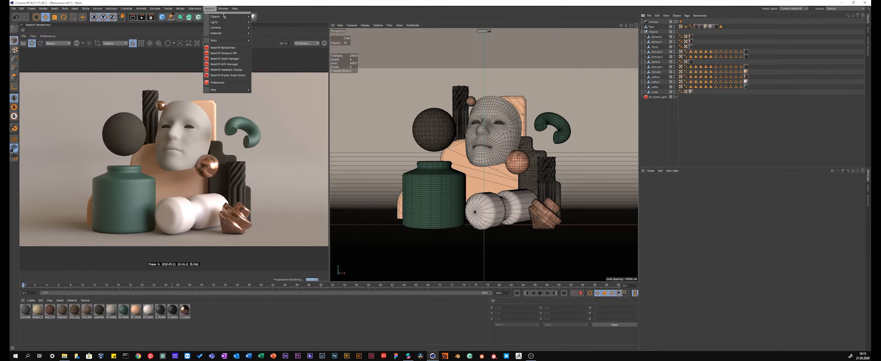
pyautogui.moveTo(227, 19)
pyautogui.click(254, 18)
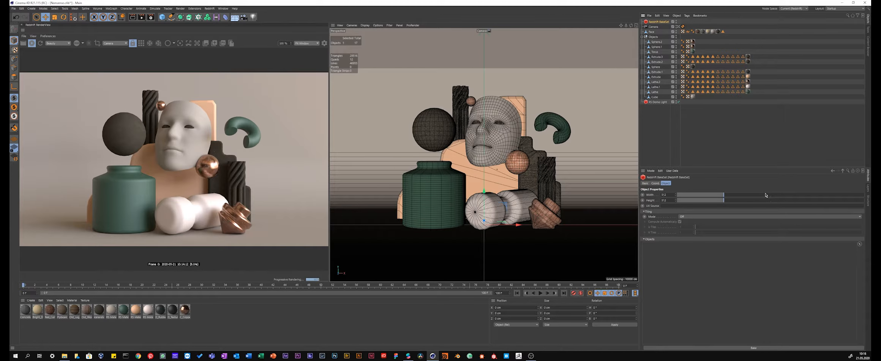
# Set the Redshift BakeSet's width and height to 1024.
pyautogui.click(667, 194)
pyautogui.press('Tab')
pyautogui.doubleClick(670, 195)
pyautogui.write('1024')
pyautogui.press('Tab')
pyautogui.click(656, 134)
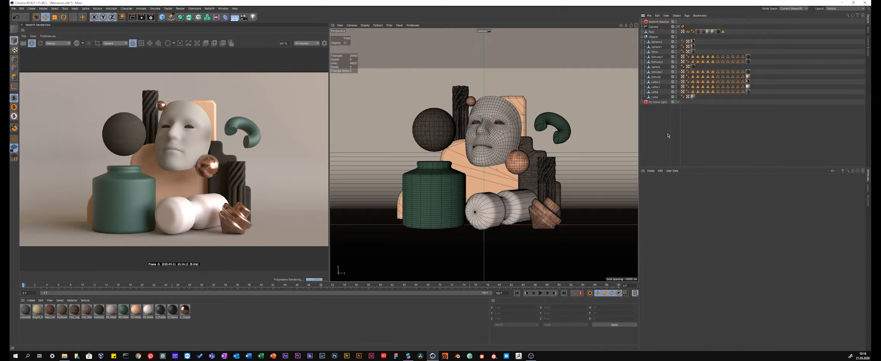
# Lock the attribute display on the Redshift BakeSet and add the Face to its objects list.
pyautogui.click(655, 22)
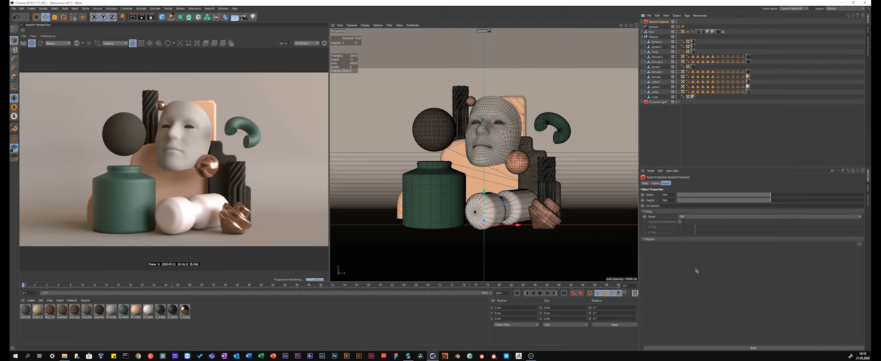
pyautogui.click(853, 173)
pyautogui.moveTo(652, 32); pyautogui.dragTo(678, 303)
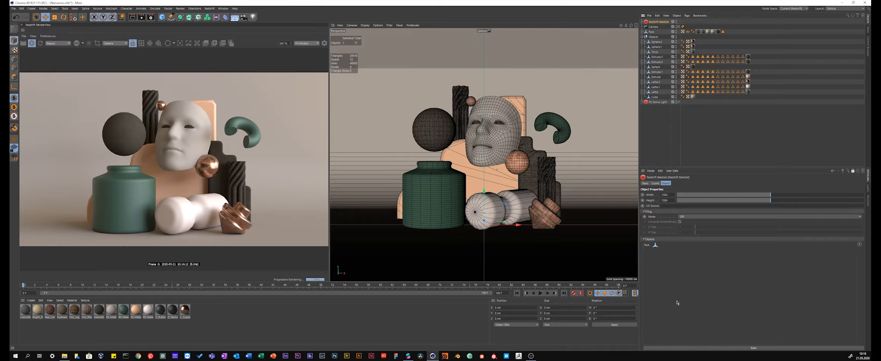
# Add all models inside the Objects group, from Sphere.2 through Cube, to the BakeSet's objects list.
pyautogui.click(657, 43)
pyautogui.keyDown('shift'); pyautogui.click(657, 97); pyautogui.keyUp('shift')
pyautogui.moveTo(656, 97); pyautogui.dragTo(689, 302)
pyautogui.click(662, 119)
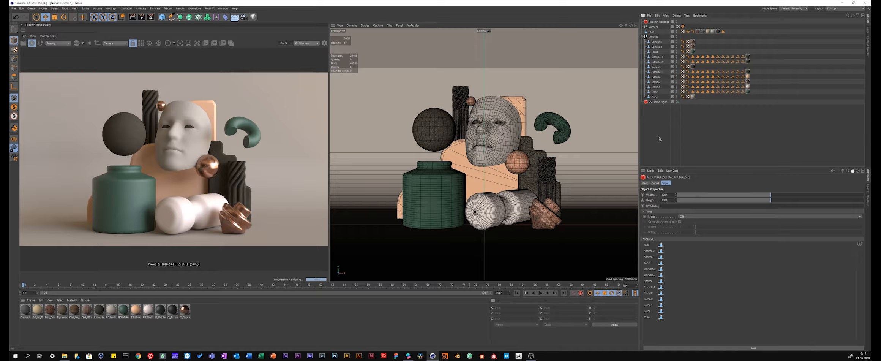
# Bake the BakeSet's textures into a new output folder named Textures on the Desktop.
pyautogui.click(753, 347)
pyautogui.moveTo(463, 90); pyautogui.dragTo(409, 120)
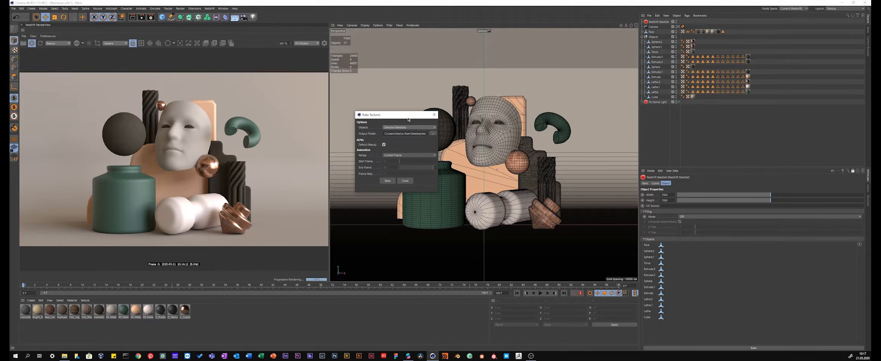
pyautogui.click(433, 133)
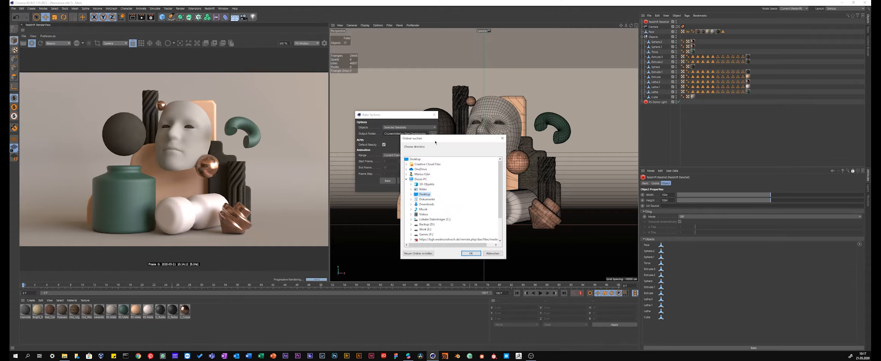
pyautogui.click(406, 179)
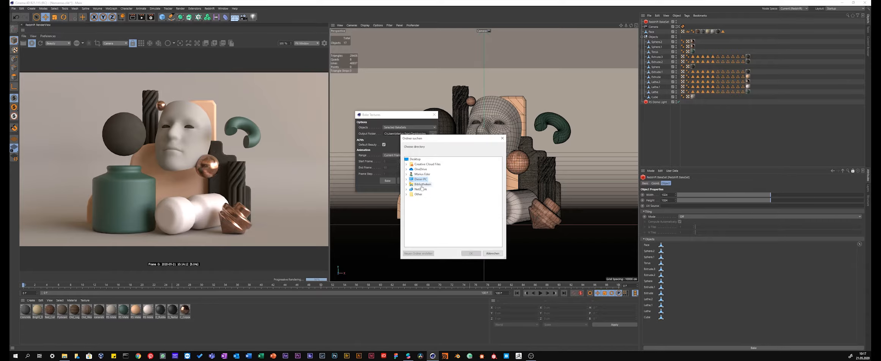
pyautogui.click(413, 159)
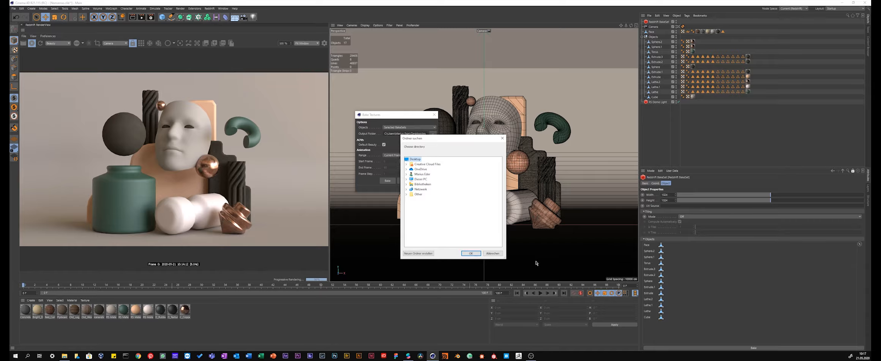
pyautogui.click(431, 254)
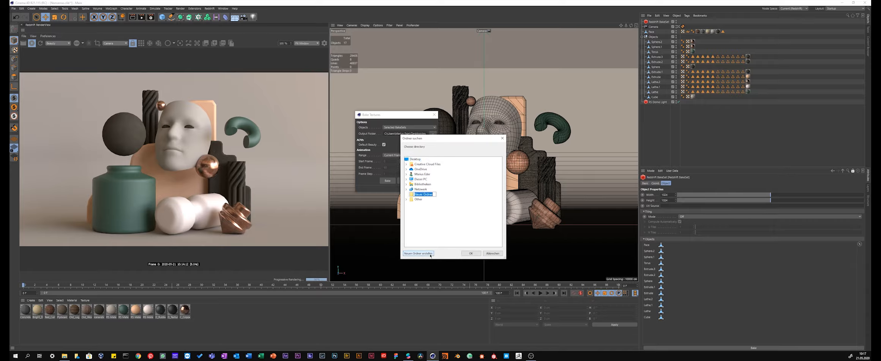
pyautogui.write('Tes')
pyautogui.press('Return')
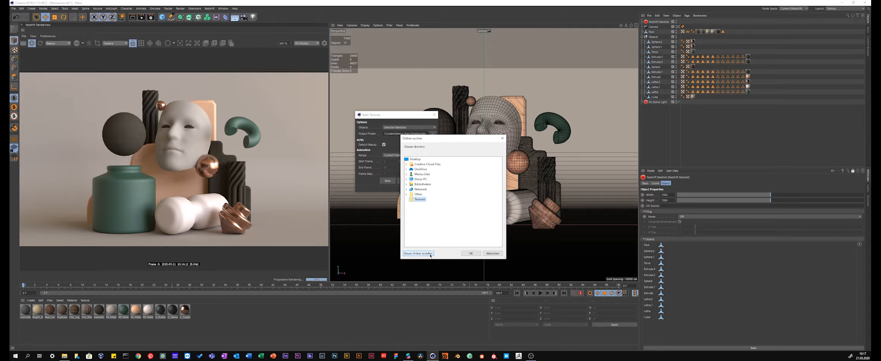
pyautogui.click(472, 253)
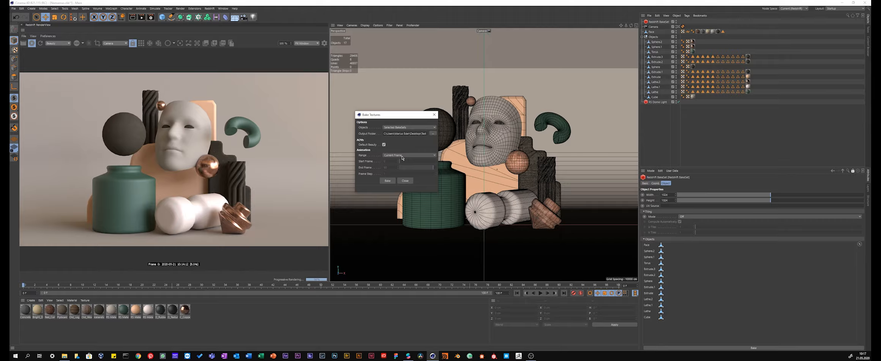
pyautogui.click(383, 182)
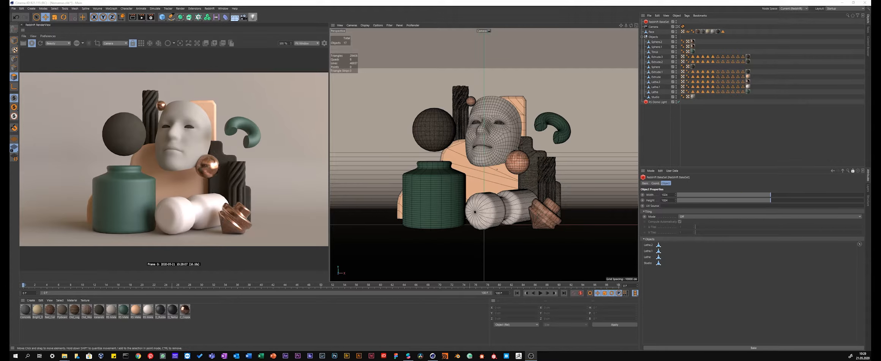
# Switch to File Explorer and select all baked texture images in the Textures folder for review.
pyautogui.moveTo(490, 110); pyautogui.dragTo(391, 91)
pyautogui.moveTo(240, 238); pyautogui.dragTo(482, 144)
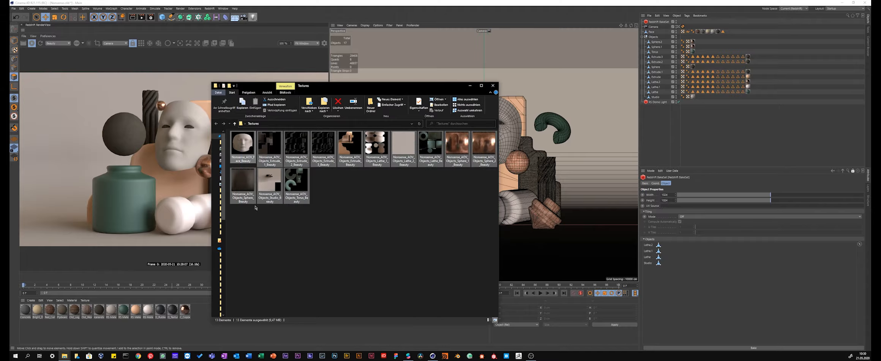
# Look over the baked texture images in the Textures folder, starting with the Face texture, and return to Cinema 4D.
pyautogui.click(266, 235)
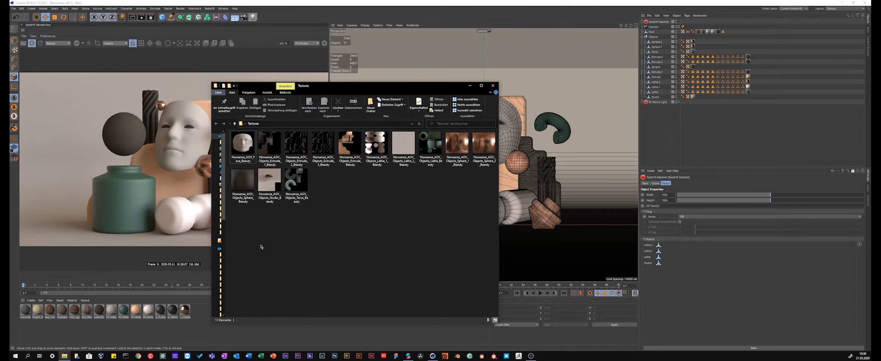
pyautogui.click(242, 144)
pyautogui.click(330, 141)
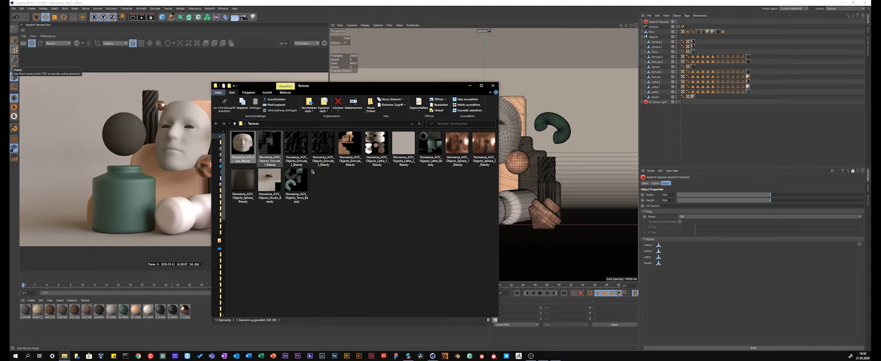
pyautogui.click(342, 197)
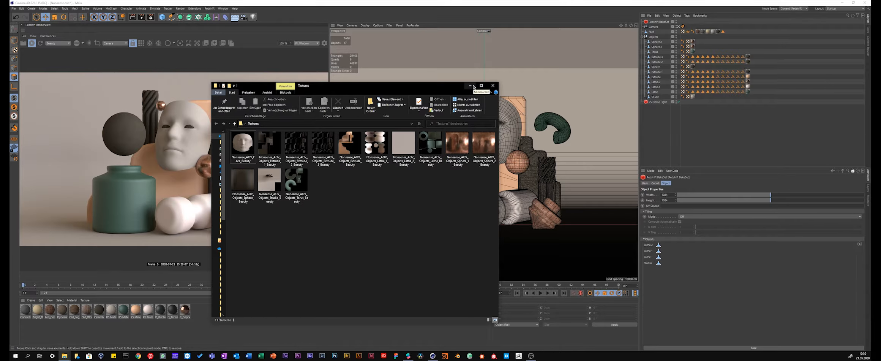
pyautogui.click(473, 87)
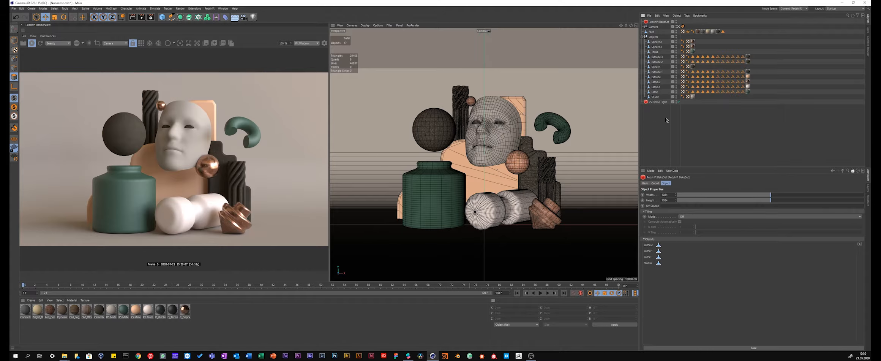
# Select the Lathe.1 object to examine its geometry in the viewport, and clear the selection.
pyautogui.click(656, 87)
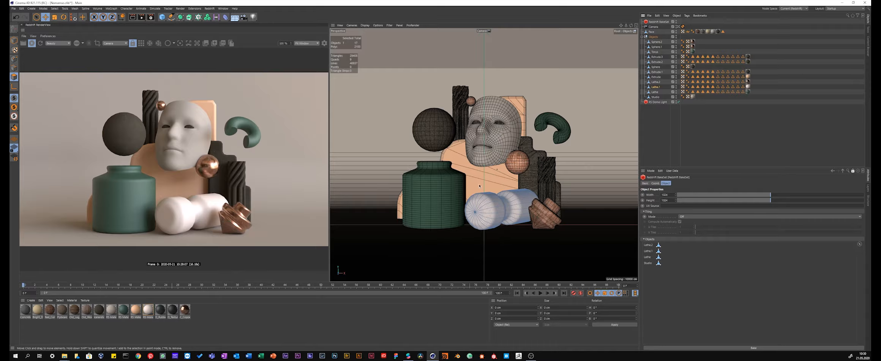
pyautogui.click(526, 205)
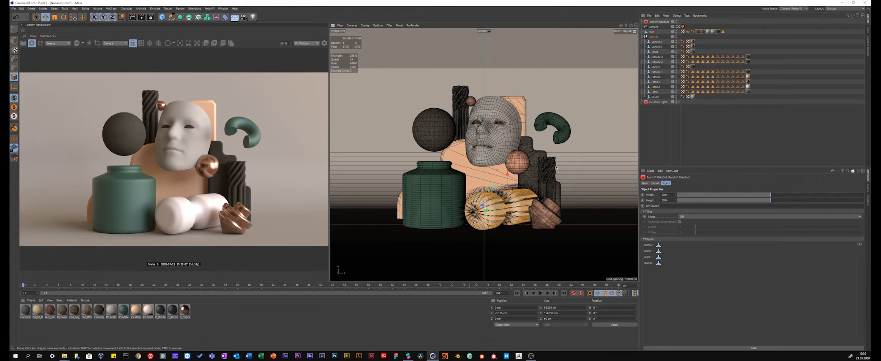
pyautogui.click(662, 116)
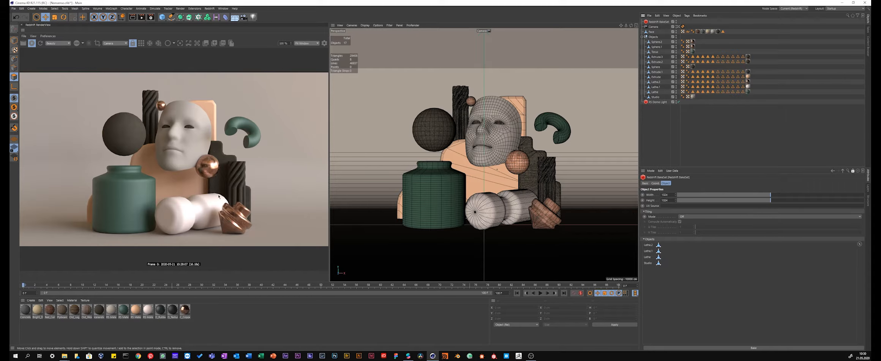
# Inspect the primary and secondary GI engine options in the Redshift render settings.
pyautogui.click(151, 16)
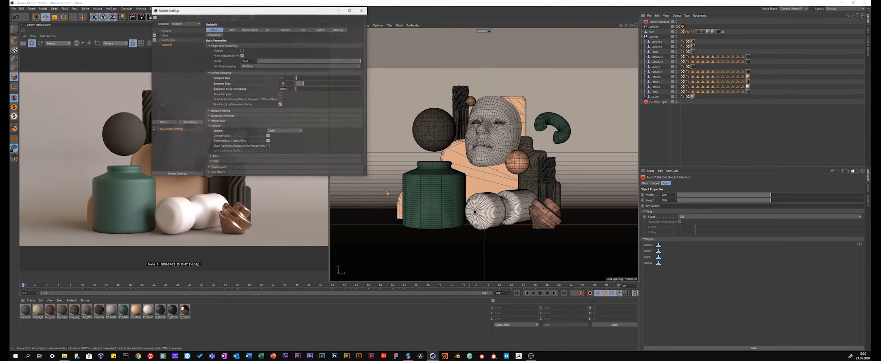
pyautogui.click(268, 30)
pyautogui.click(265, 47)
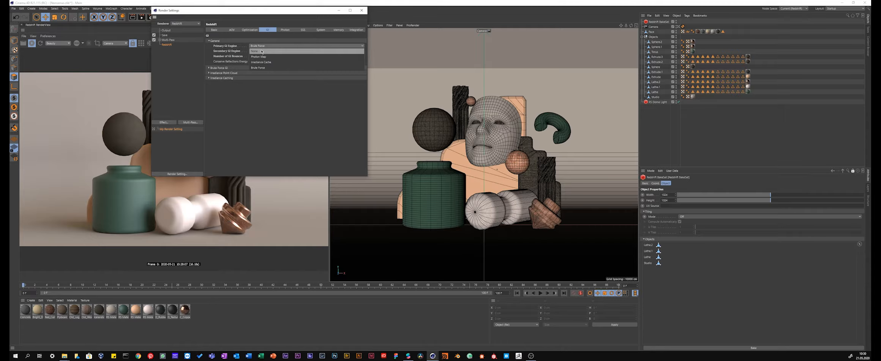
pyautogui.click(236, 41)
pyautogui.click(270, 51)
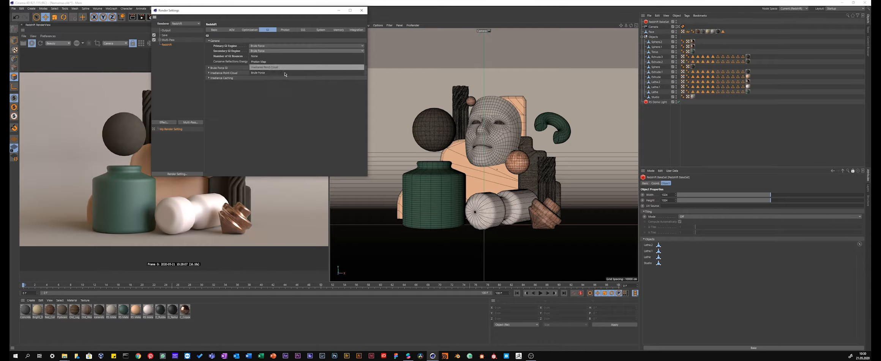
pyautogui.click(291, 112)
# Review Redshift's basic sampling settings and the available file formats for saving the regular image, and close the render settings.
pyautogui.click(216, 31)
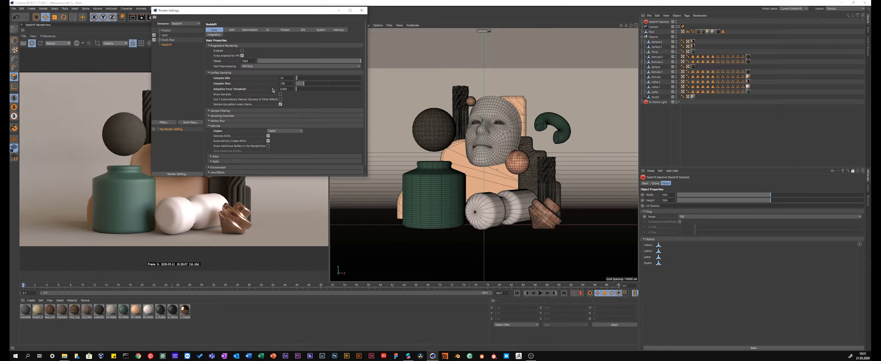
pyautogui.click(164, 35)
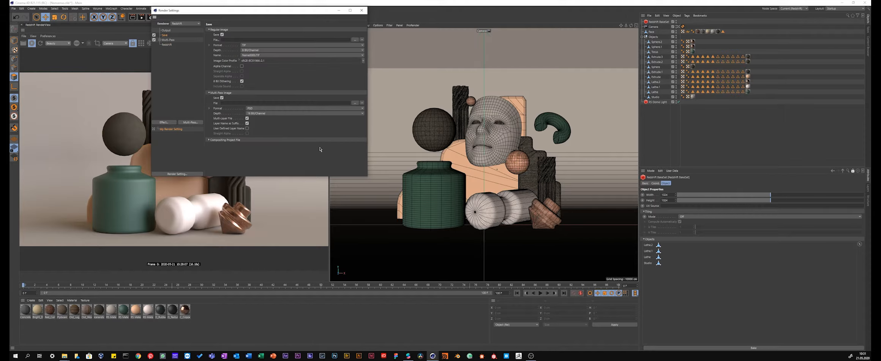
pyautogui.click(262, 45)
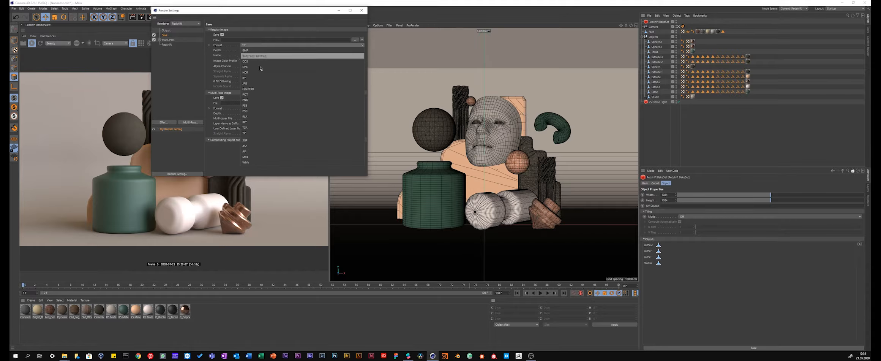
pyautogui.click(191, 74)
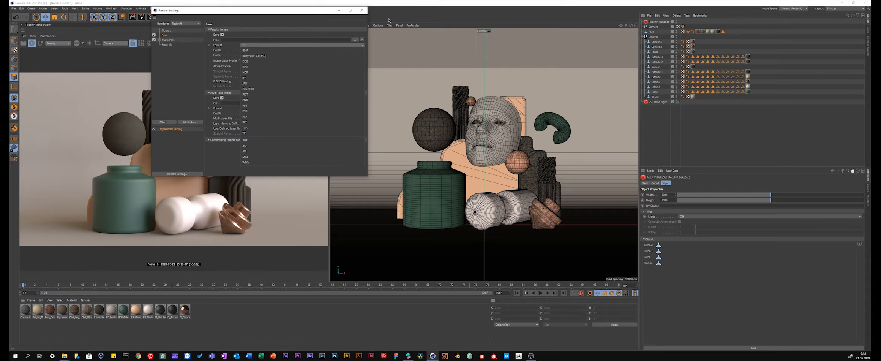
pyautogui.click(361, 10)
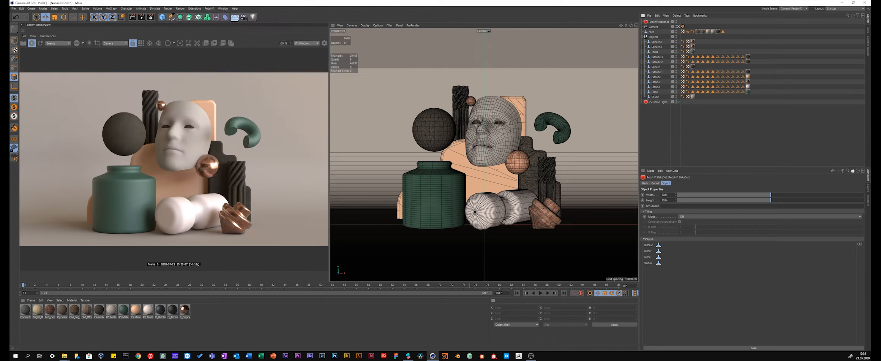
# Switch to File Explorer to check all the baked images in the Textures folder once more, and dismiss the window.
pyautogui.hotkey('alt', 'Tab')
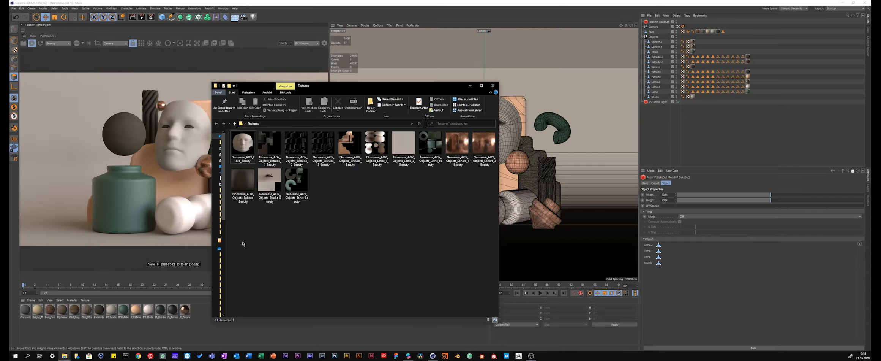
pyautogui.moveTo(242, 236); pyautogui.dragTo(446, 236)
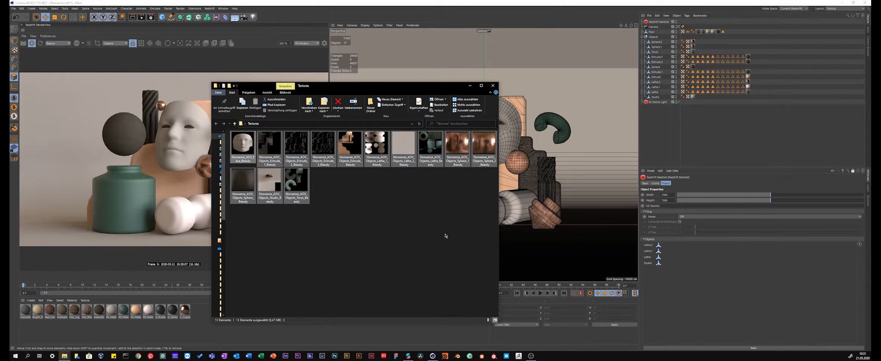
pyautogui.click(434, 199)
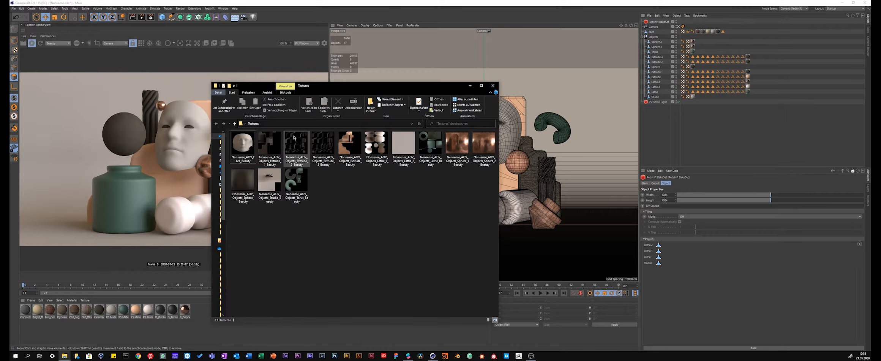
pyautogui.click(493, 86)
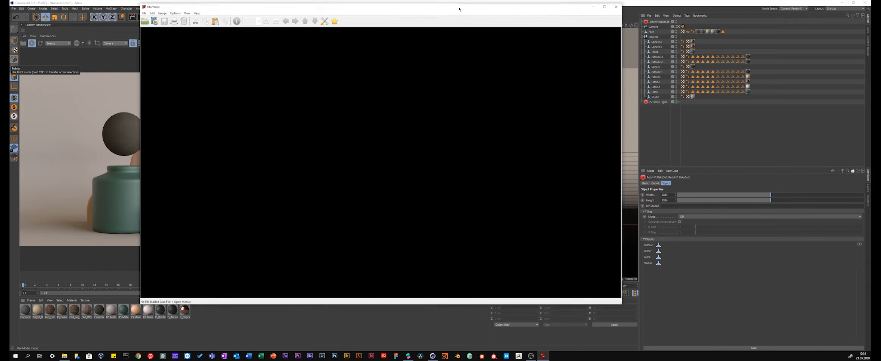
# In IrfanView, start a batch conversion and add all baked images from the Desktop's Textures folder as input files.
pyautogui.moveTo(459, 8); pyautogui.dragTo(467, 24)
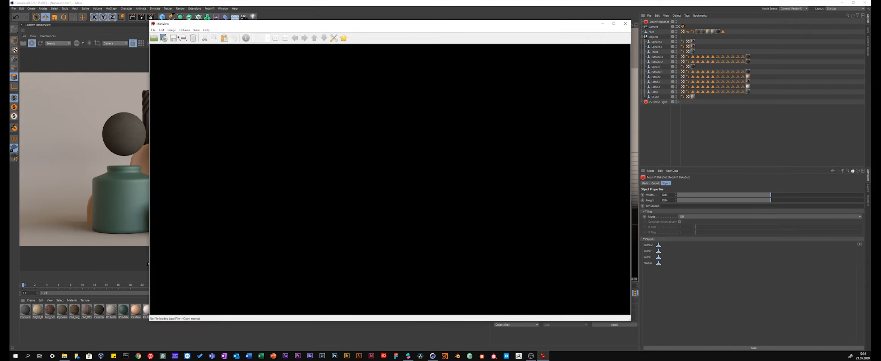
pyautogui.click(153, 30)
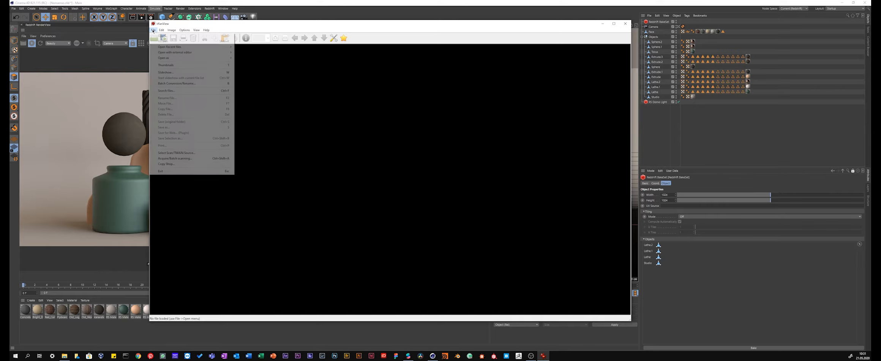
pyautogui.click(188, 84)
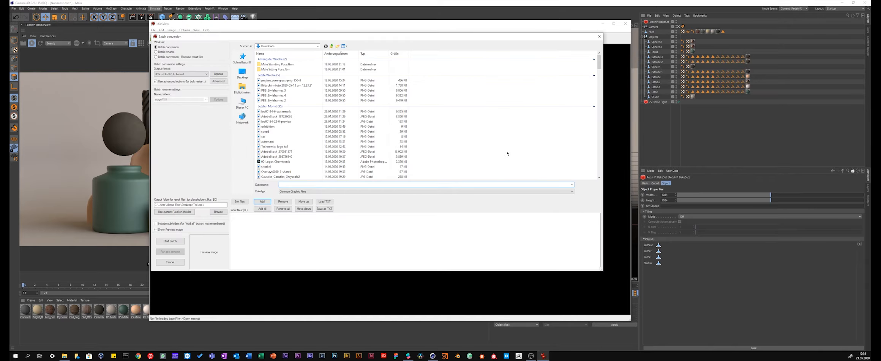
pyautogui.click(242, 72)
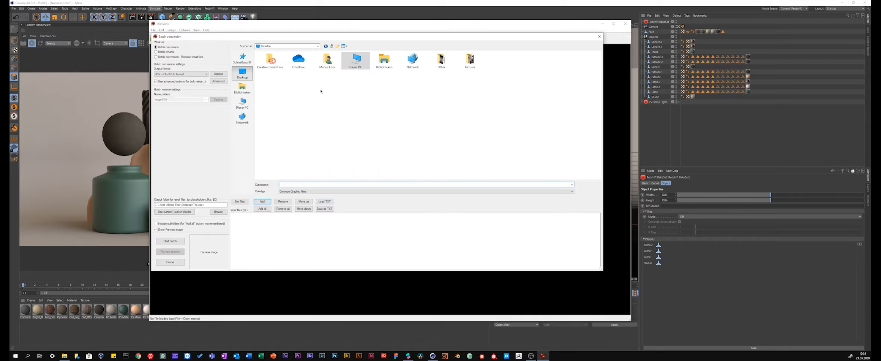
pyautogui.doubleClick(470, 60)
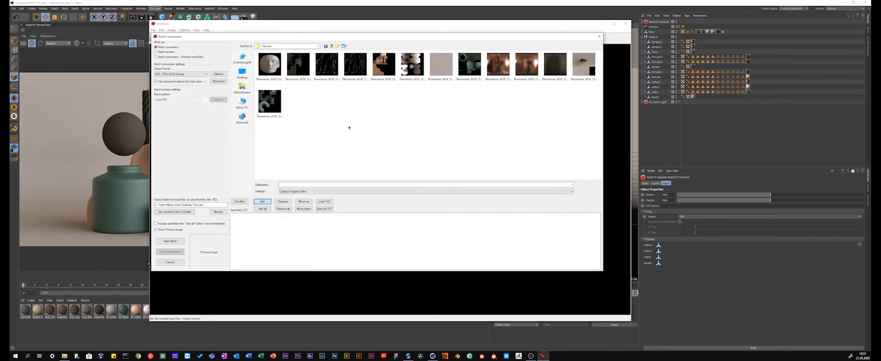
pyautogui.moveTo(274, 146); pyautogui.dragTo(600, 51)
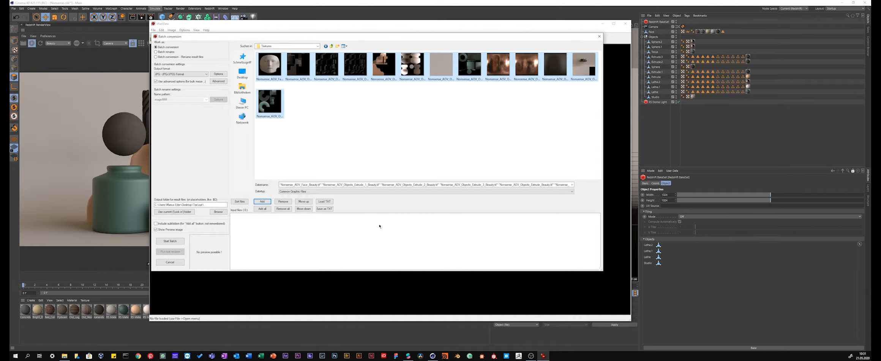
pyautogui.click(263, 208)
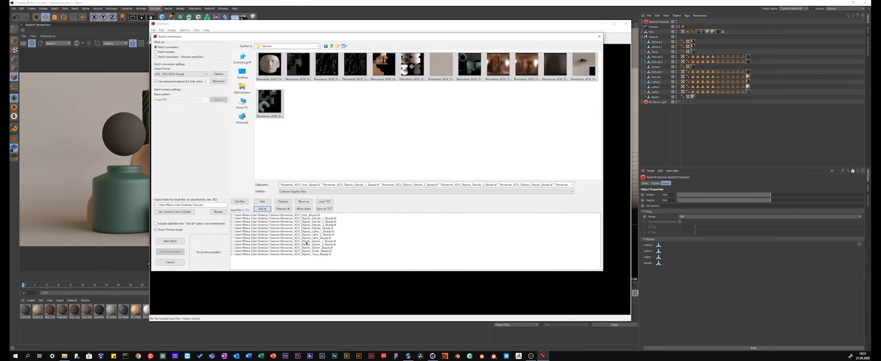
# Set the JPG output's target file size to 200 KB and check the advanced batch options without changing them.
pyautogui.click(219, 74)
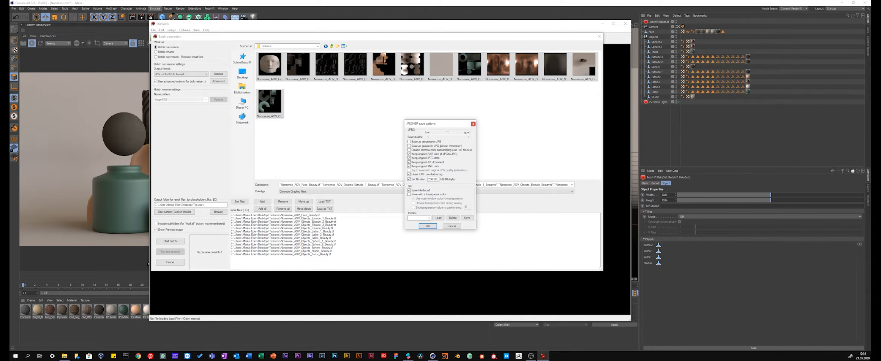
pyautogui.moveTo(439, 180); pyautogui.dragTo(404, 185)
pyautogui.write('200')
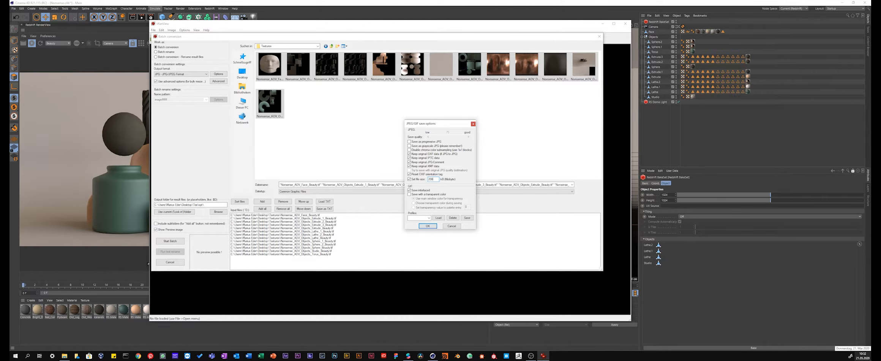
pyautogui.press('Return')
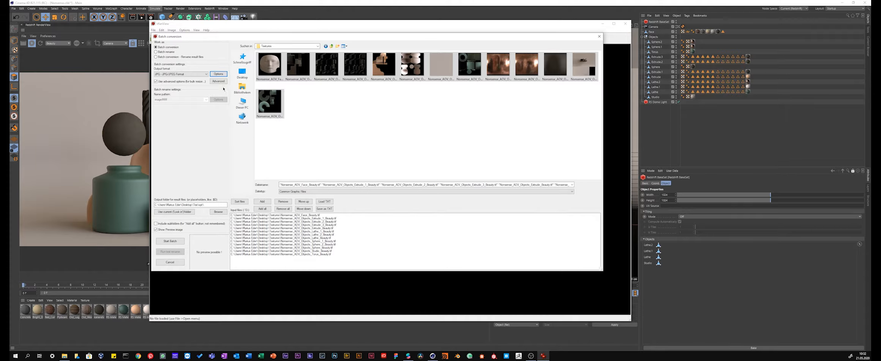
pyautogui.click(219, 81)
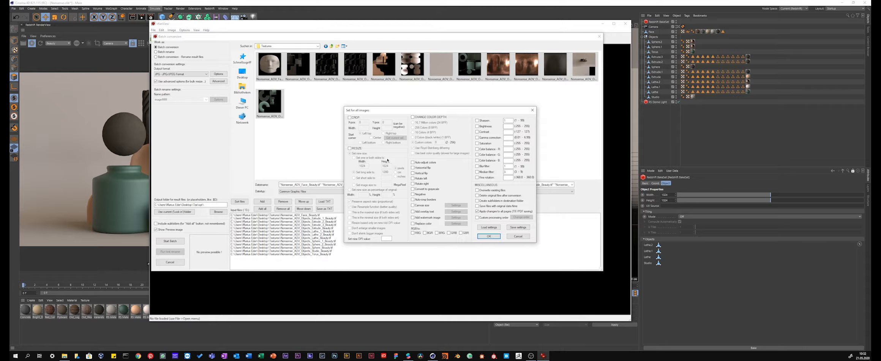
pyautogui.click(519, 238)
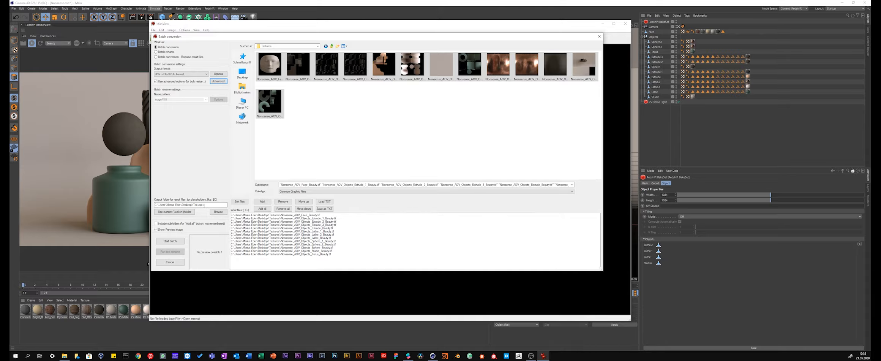
# Set the output folder to Textures\compressed on the Desktop and run the batch conversion to JPG.
pyautogui.moveTo(205, 205); pyautogui.dragTo(197, 208)
pyautogui.write('tures')
pyautogui.click(167, 241)
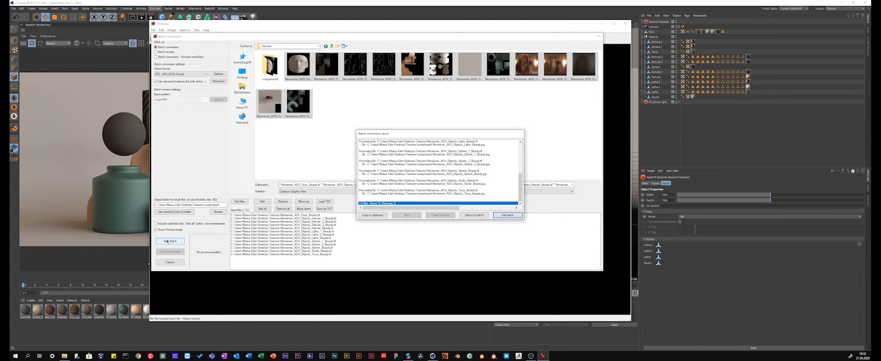
pyautogui.click(508, 215)
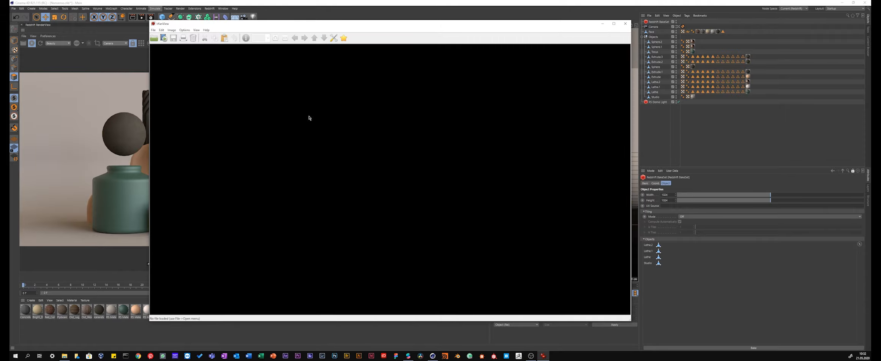
# Close IrfanView and bring up the Textures folder in File Explorer to check for the compressed subfolder.
pyautogui.click(626, 24)
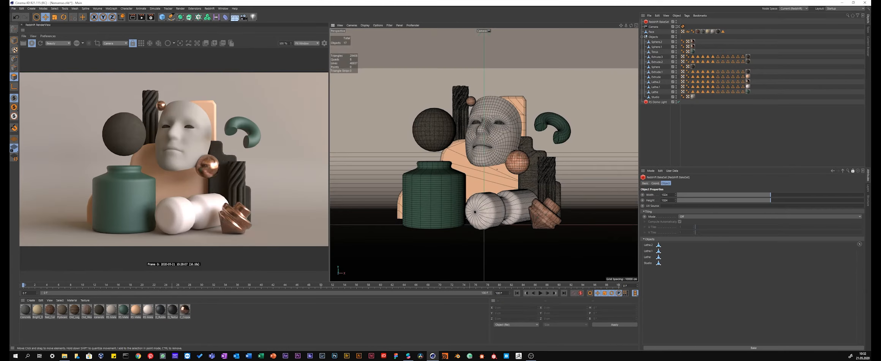
pyautogui.click(65, 356)
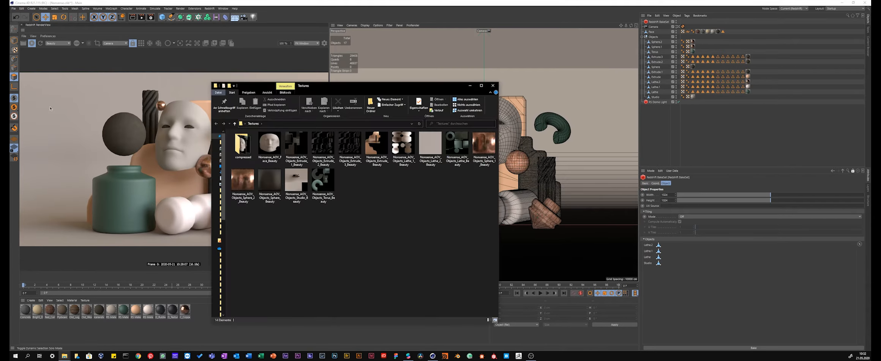
# Open the compressed folder, check the file size of the compressed face texture, and minimize File Explorer to return to Cinema 4D.
pyautogui.click(244, 148)
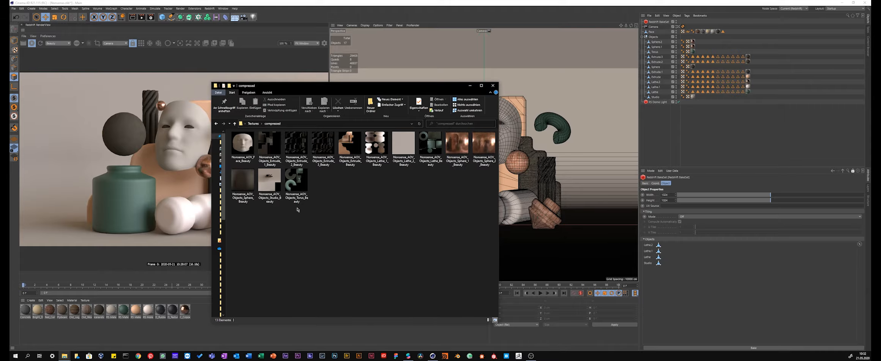
pyautogui.doubleClick(244, 148)
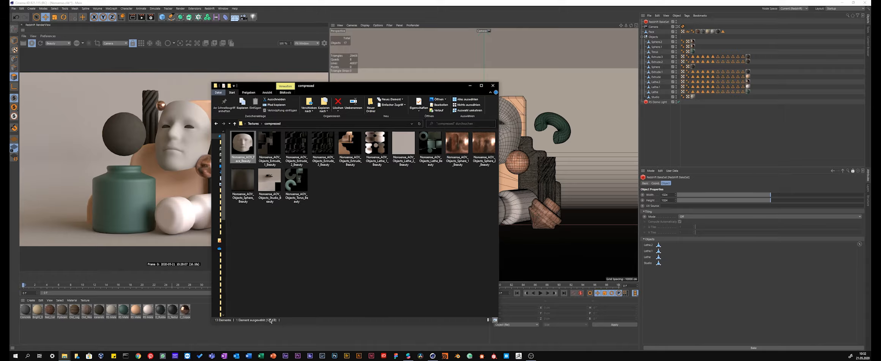
pyautogui.rightClick(379, 223)
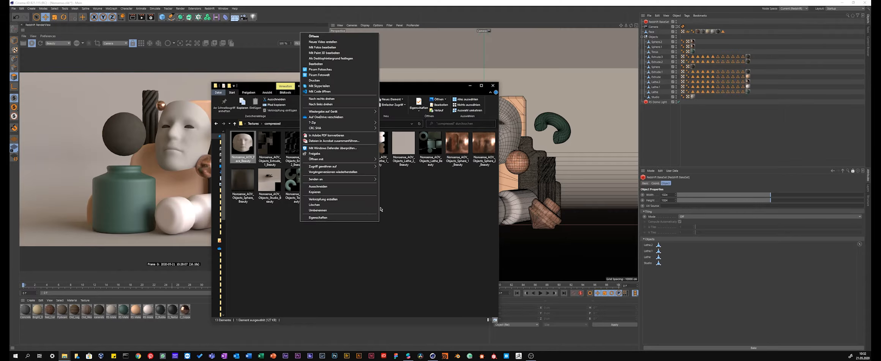
pyautogui.click(417, 208)
pyautogui.click(416, 207)
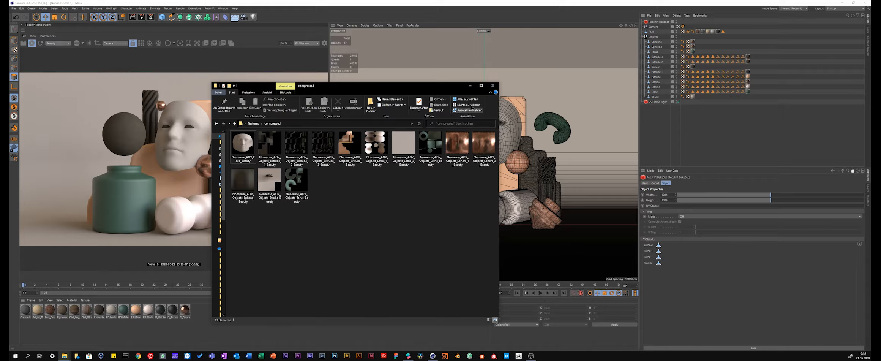
pyautogui.click(470, 86)
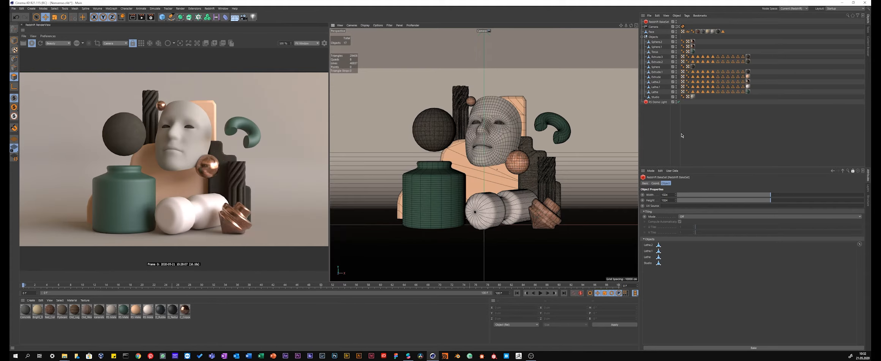
# Save two incremental versions of the Nonsense project.
pyautogui.click(14, 8)
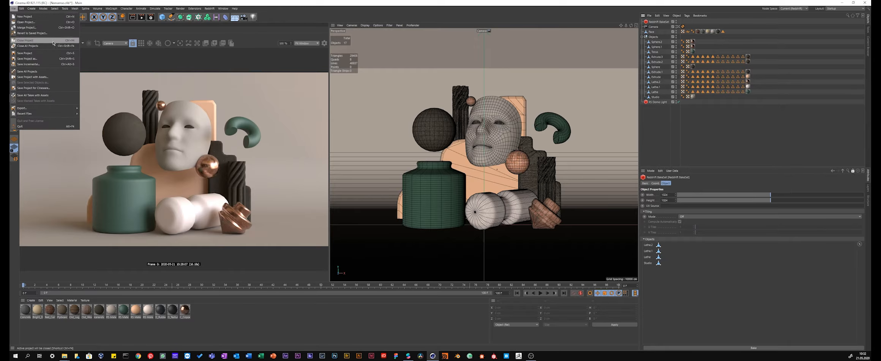
pyautogui.click(60, 64)
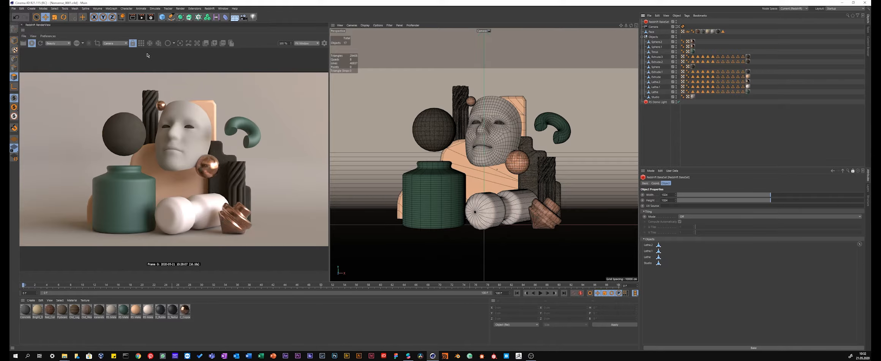
pyautogui.click(13, 8)
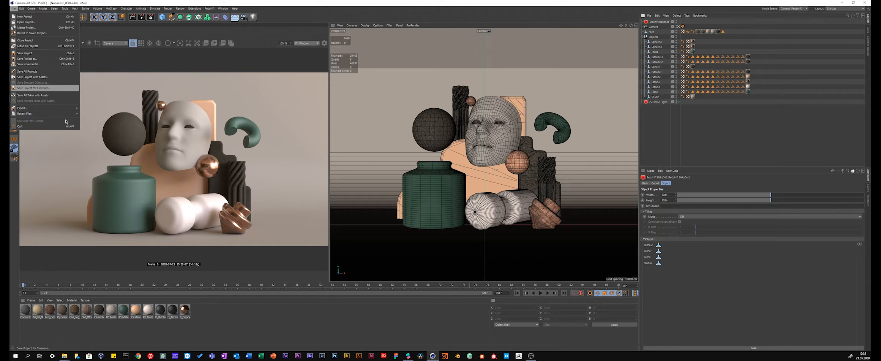
pyautogui.click(47, 66)
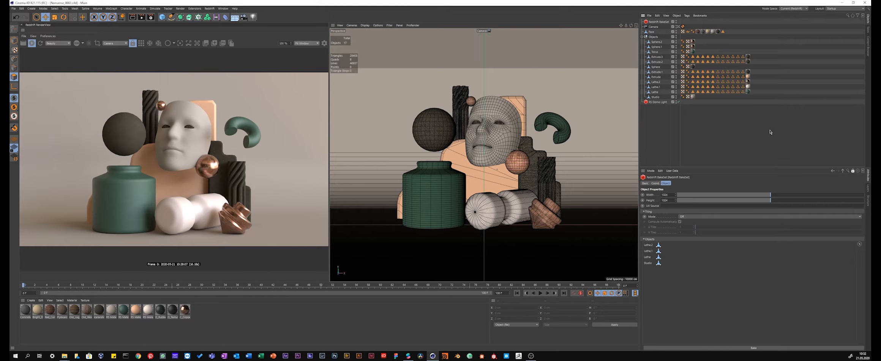
# Remove the material tags from all scene objects, including the face and studio, and delete every material from the project.
pyautogui.moveTo(757, 43); pyautogui.dragTo(750, 108)
pyautogui.press('Delete')
pyautogui.press('Delete')
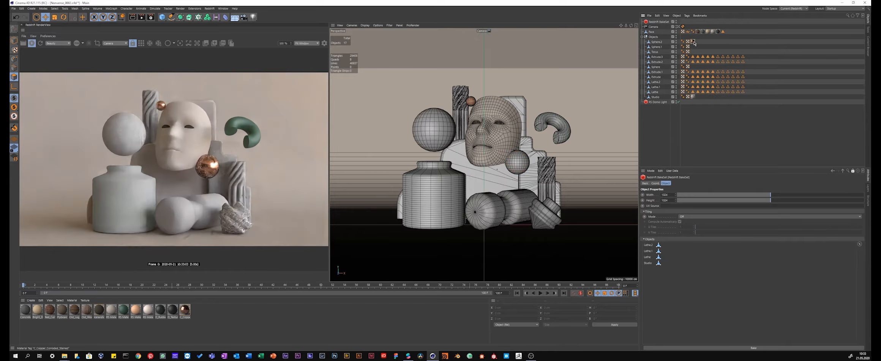
pyautogui.press('Delete')
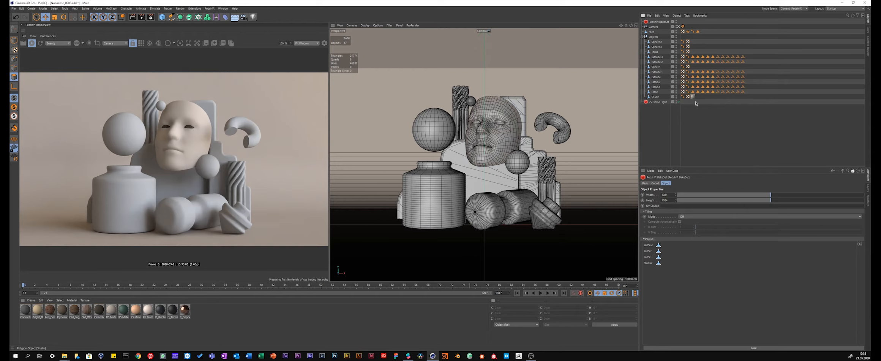
pyautogui.click(693, 96)
pyautogui.press('Delete')
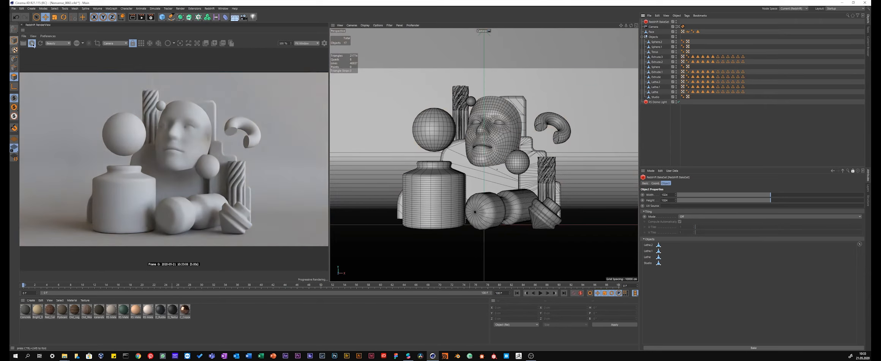
pyautogui.moveTo(228, 331); pyautogui.dragTo(20, 312)
pyautogui.press('Delete')
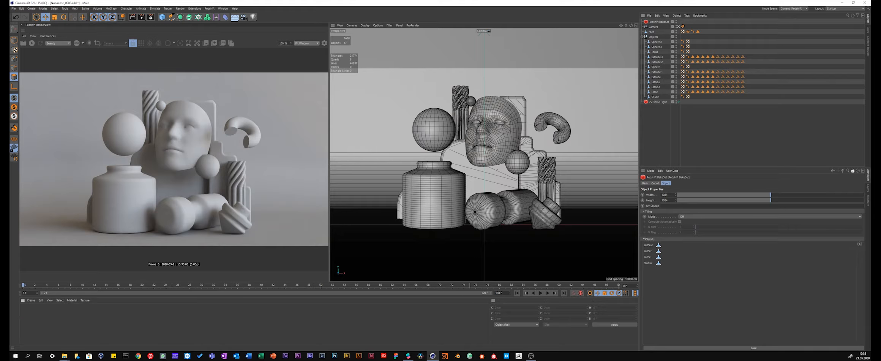
# Create a new standard material and unlock the attributes display so that it shows the material's properties.
pyautogui.click(31, 300)
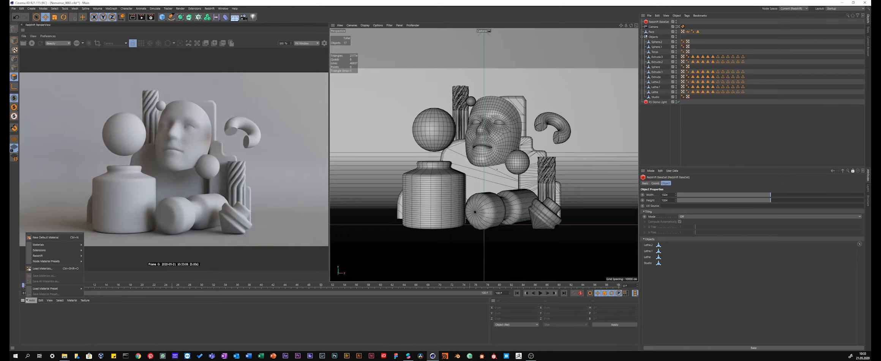
pyautogui.moveTo(57, 245)
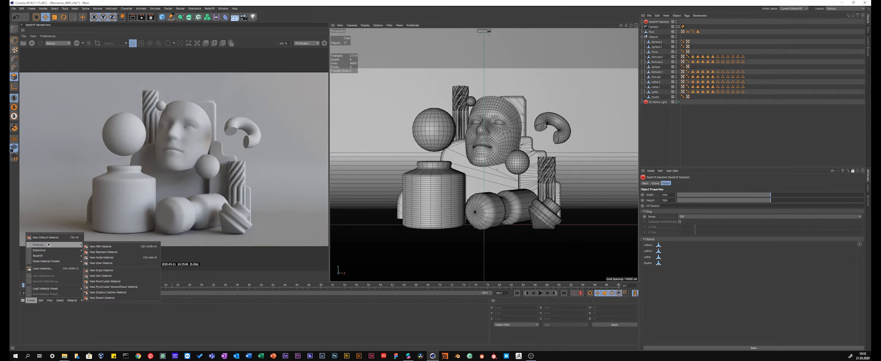
pyautogui.click(116, 255)
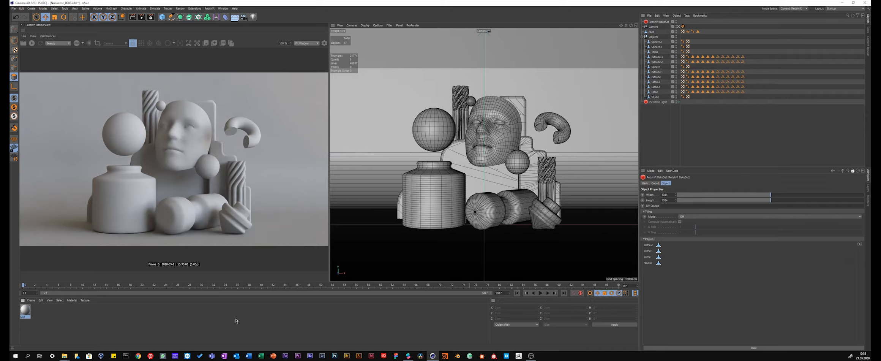
pyautogui.click(853, 172)
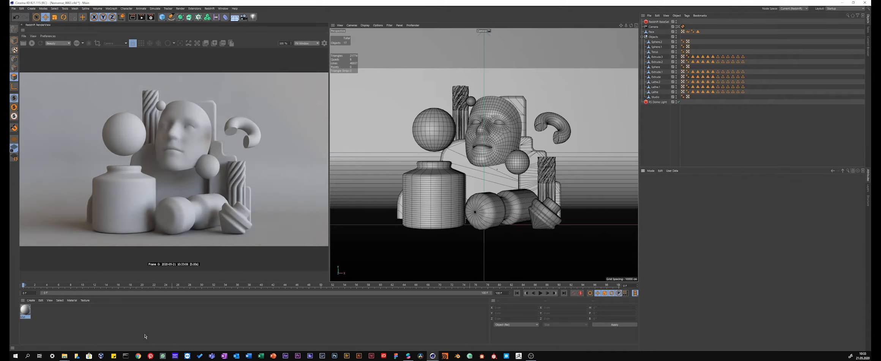
pyautogui.click(25, 312)
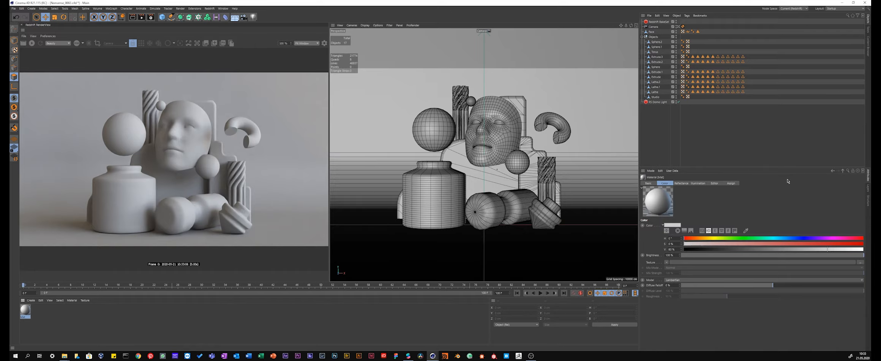
# Disable the new material's Reflectance and Color channels and enable only its Luminance channel.
pyautogui.click(649, 183)
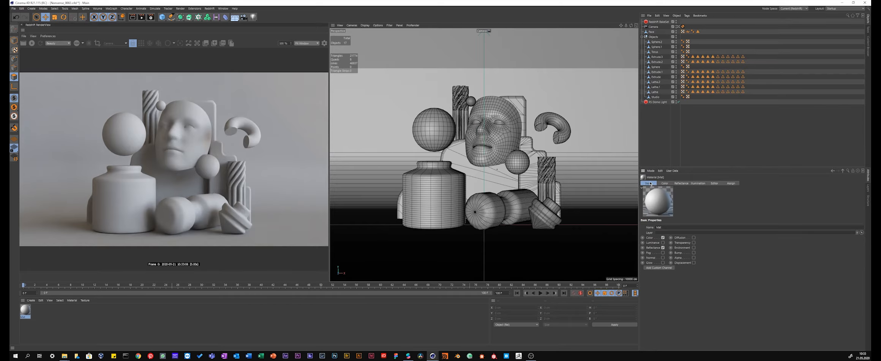
pyautogui.click(663, 248)
pyautogui.click(663, 238)
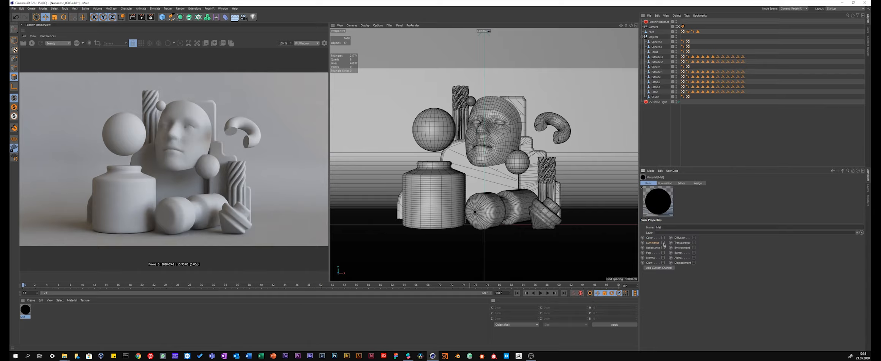
pyautogui.click(663, 242)
# Load Nonsense_AOV_Face_Beauty from the Desktop's Textures\compressed folder as the material's Luminance texture.
pyautogui.click(671, 184)
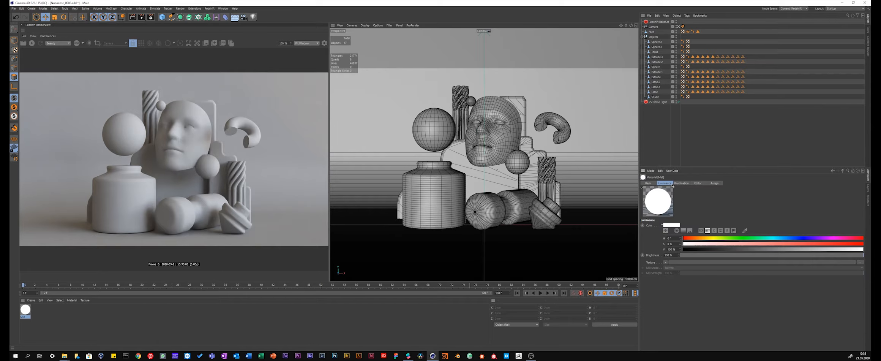
pyautogui.click(861, 263)
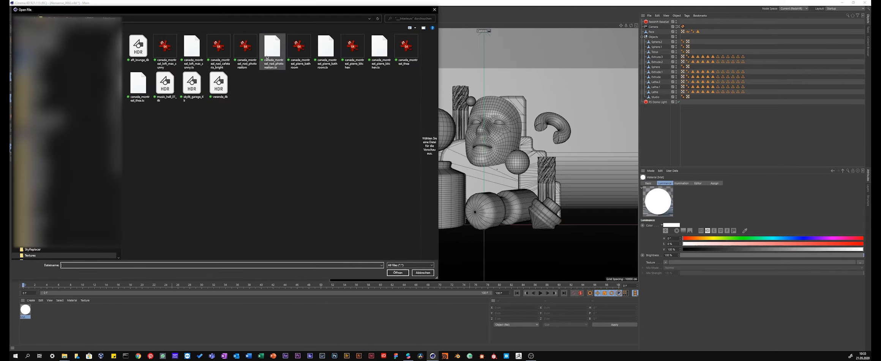
pyautogui.click(57, 59)
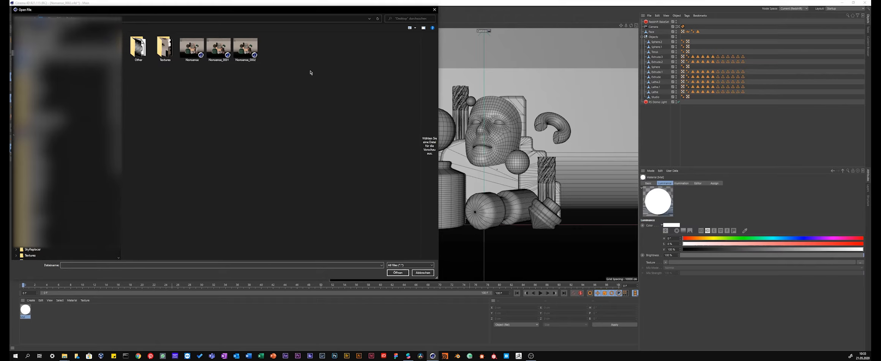
pyautogui.doubleClick(163, 51)
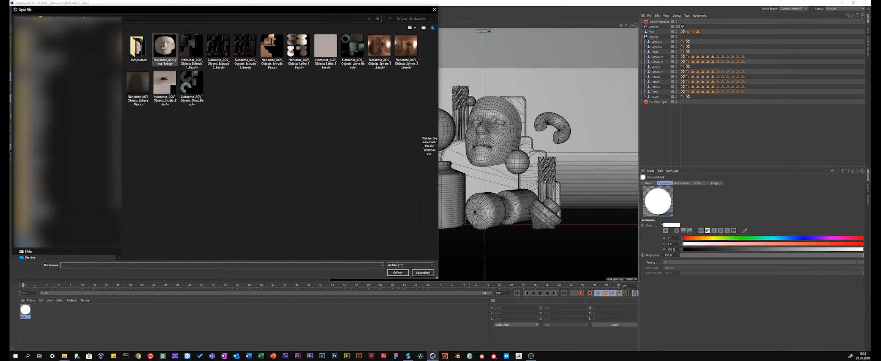
pyautogui.moveTo(179, 13); pyautogui.dragTo(183, 41)
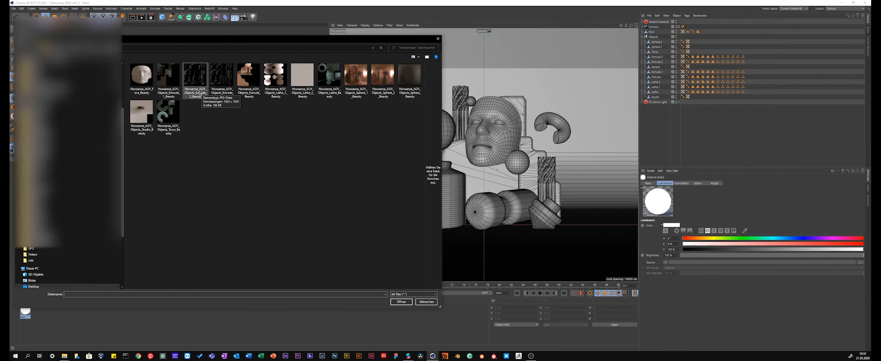
pyautogui.doubleClick(140, 72)
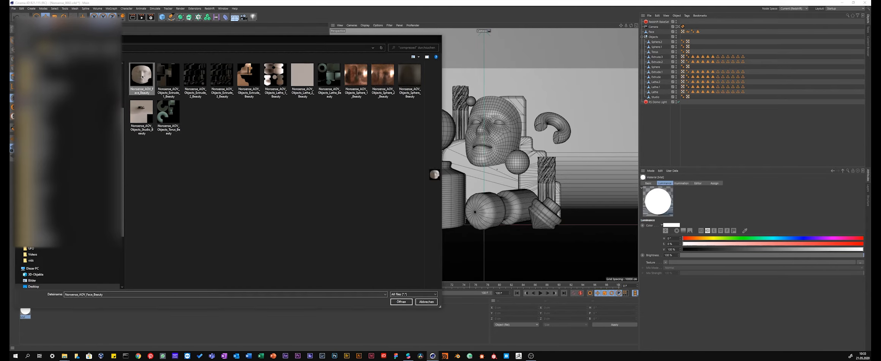
pyautogui.click(469, 199)
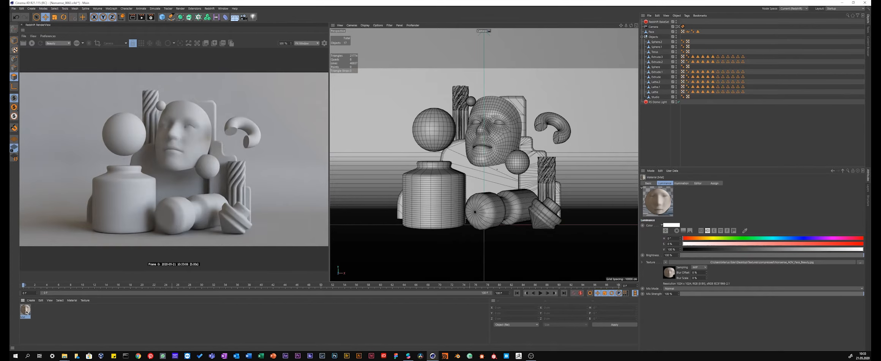
# Apply the baked face material to the face object and switch the viewport display to Gouraud shading.
pyautogui.moveTo(579, 185); pyautogui.dragTo(495, 138)
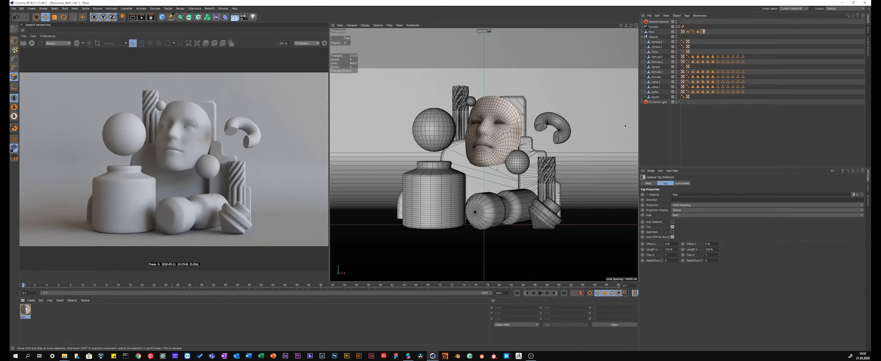
pyautogui.click(573, 140)
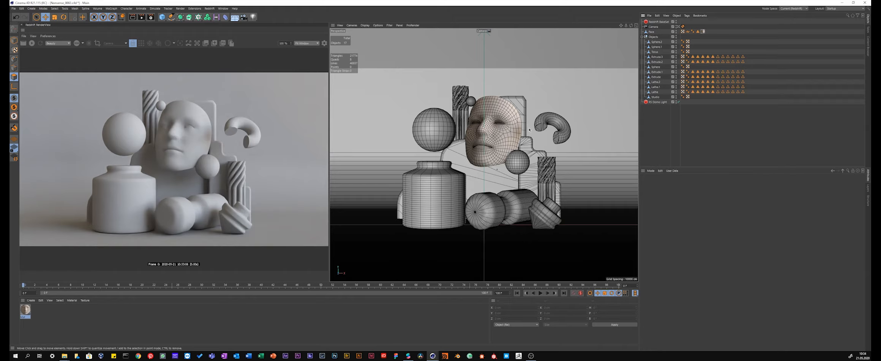
pyautogui.rightClick(526, 140)
pyautogui.click(546, 139)
pyautogui.press('n')
pyautogui.press('a')
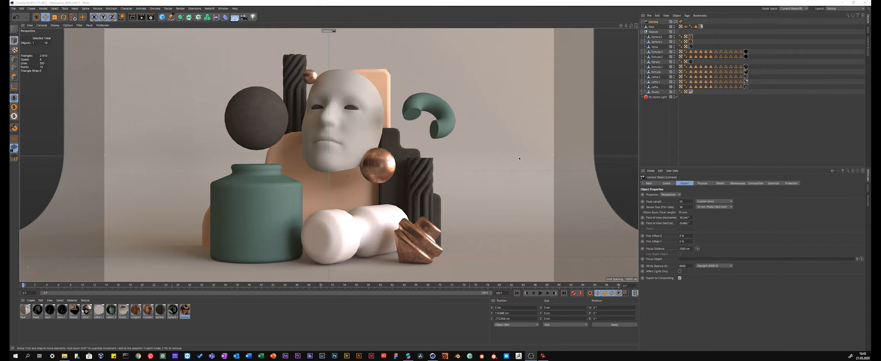
# Leave the scene camera and inspect the baked textures on all objects from several angles, including a close-up of the copper sphere.
pyautogui.click(676, 22)
pyautogui.click(677, 22)
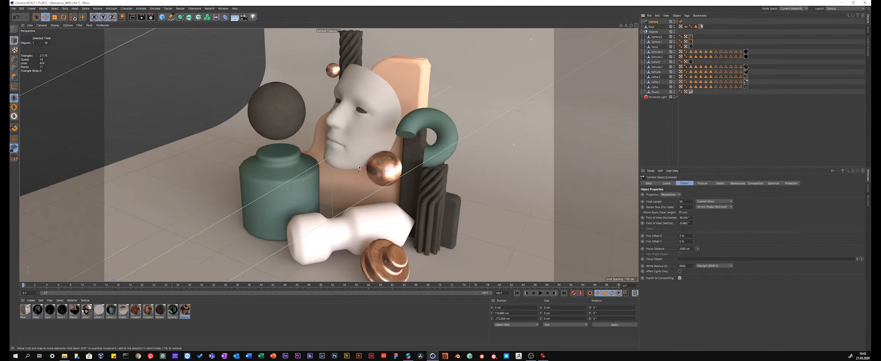
pyautogui.keyDown('alt'); pyautogui.moveTo(315, 149); pyautogui.dragTo(287, 183); pyautogui.keyUp('alt')
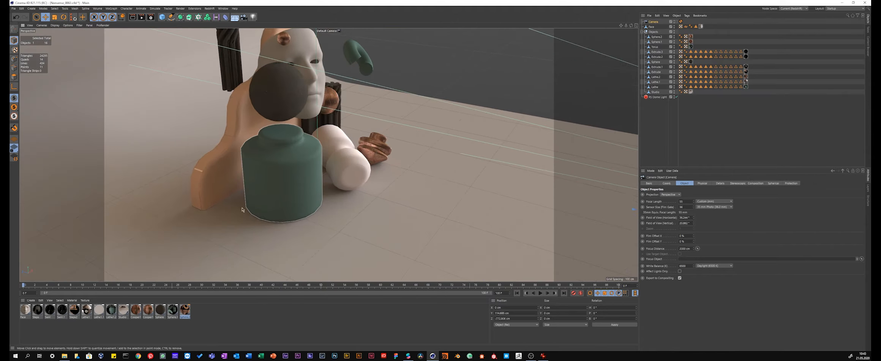
pyautogui.keyDown('alt'); pyautogui.moveTo(219, 211); pyautogui.dragTo(334, 211, button='right'); pyautogui.keyUp('alt')
pyautogui.keyDown('alt'); pyautogui.moveTo(411, 110); pyautogui.dragTo(328, 154, button='right'); pyautogui.keyUp('alt')
pyautogui.keyDown('alt'); pyautogui.moveTo(422, 85); pyautogui.dragTo(299, 167, button='middle'); pyautogui.keyUp('alt')
pyautogui.keyDown('alt'); pyautogui.moveTo(299, 167); pyautogui.dragTo(391, 170); pyautogui.keyUp('alt')
pyautogui.keyDown('alt'); pyautogui.moveTo(391, 170); pyautogui.dragTo(262, 166, button='middle'); pyautogui.keyUp('alt')
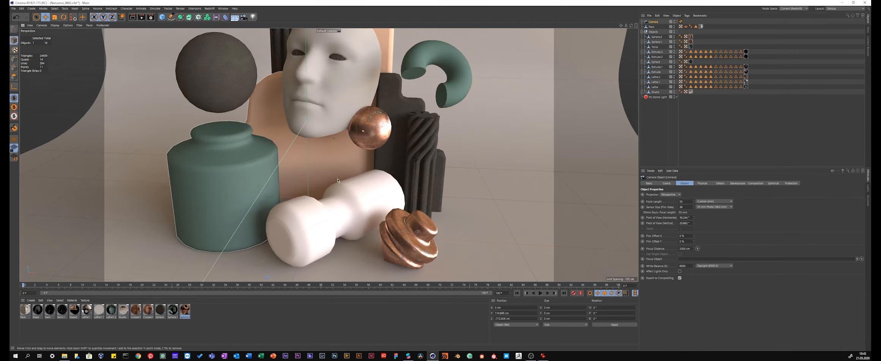
pyautogui.keyDown('alt'); pyautogui.moveTo(416, 167); pyautogui.dragTo(386, 130); pyautogui.keyUp('alt')
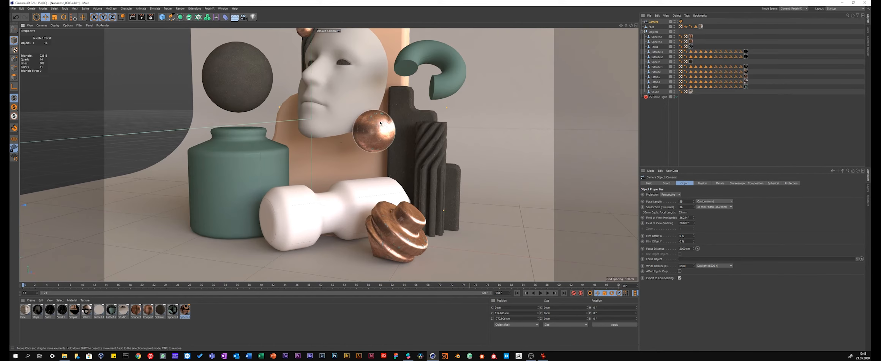
pyautogui.scroll(10, 378, 121)
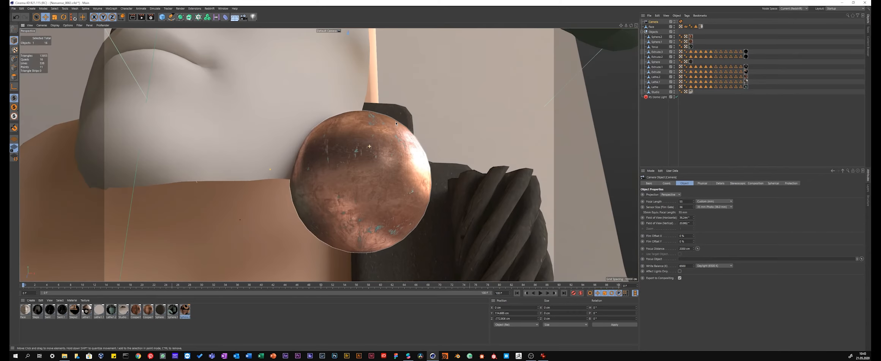
# Examine the baked still life as a whole from the front and from below, and return to the scene camera view.
pyautogui.keyDown('alt'); pyautogui.moveTo(396, 124); pyautogui.dragTo(395, 142); pyautogui.keyUp('alt')
pyautogui.scroll(-10, 395, 141)
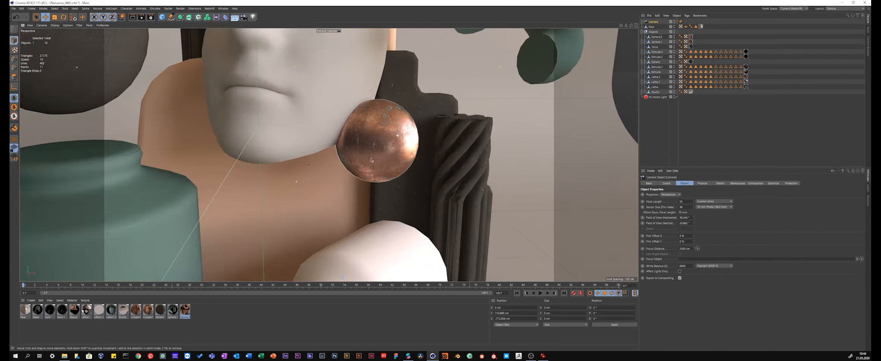
pyautogui.keyDown('alt'); pyautogui.moveTo(362, 77); pyautogui.dragTo(348, 179); pyautogui.keyUp('alt')
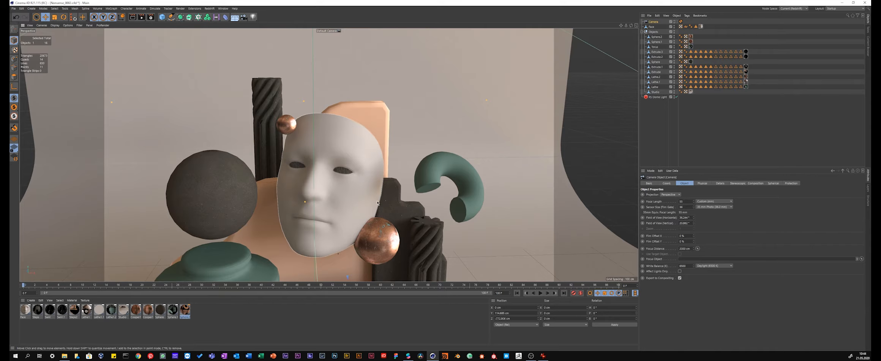
pyautogui.keyDown('alt'); pyautogui.moveTo(374, 217); pyautogui.dragTo(361, 187, button='middle'); pyautogui.keyUp('alt')
pyautogui.keyDown('alt'); pyautogui.moveTo(362, 211); pyautogui.dragTo(350, 199); pyautogui.keyUp('alt')
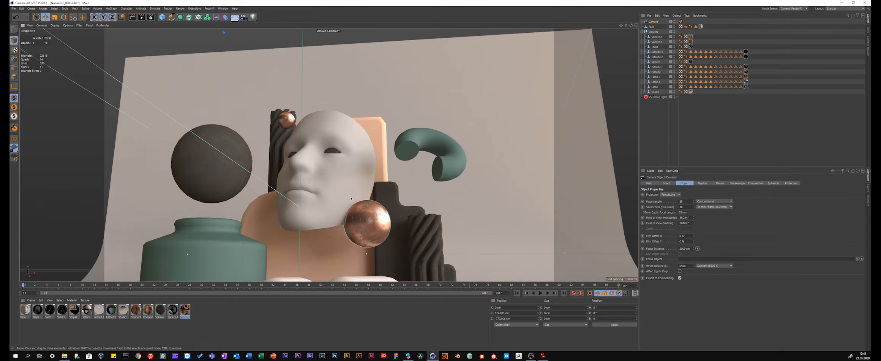
pyautogui.keyDown('alt'); pyautogui.moveTo(355, 206); pyautogui.dragTo(340, 210, button='right'); pyautogui.keyUp('alt')
pyautogui.keyDown('alt'); pyautogui.moveTo(340, 210); pyautogui.dragTo(354, 228); pyautogui.keyUp('alt')
pyautogui.keyDown('alt'); pyautogui.moveTo(357, 228); pyautogui.dragTo(336, 191, button='middle'); pyautogui.keyUp('alt')
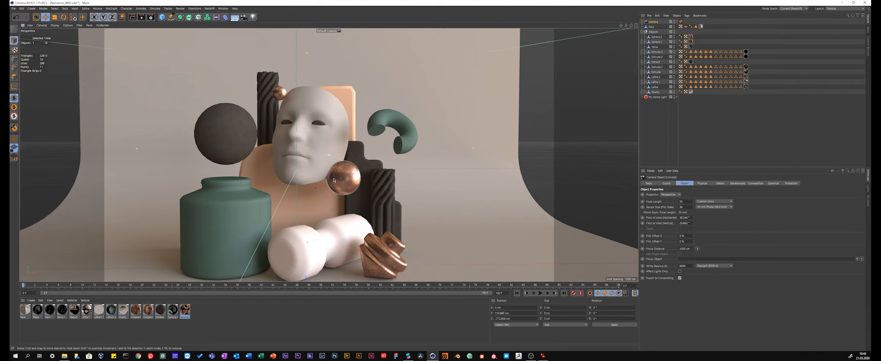
pyautogui.click(677, 22)
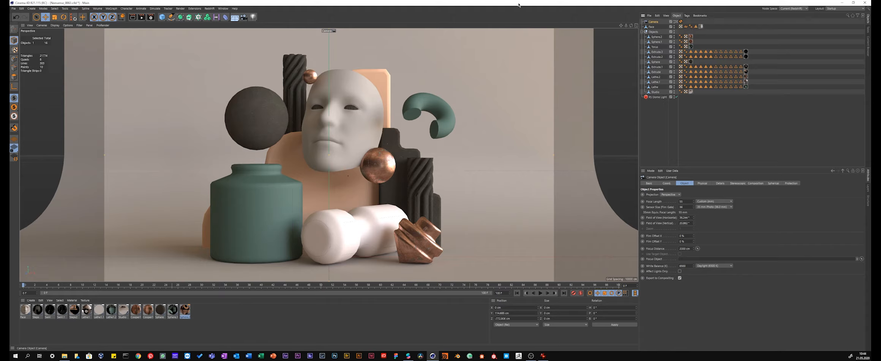
# Group the Face object and the Objects null under a new null and rename it Scene.
pyautogui.click(659, 120)
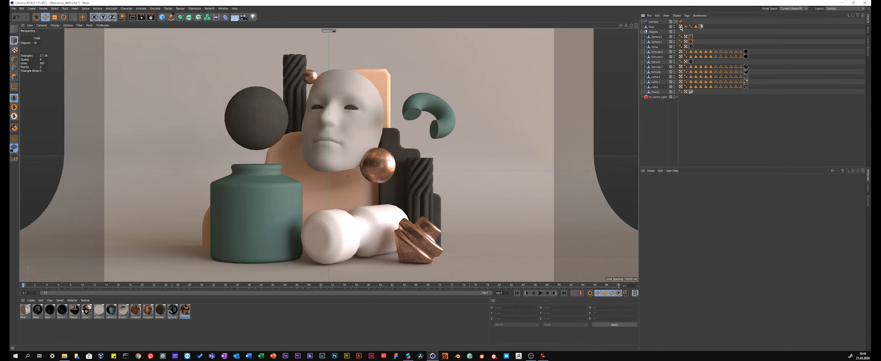
pyautogui.click(642, 32)
pyautogui.click(652, 27)
pyautogui.keyDown('ctrl'); pyautogui.click(654, 31); pyautogui.keyUp('ctrl')
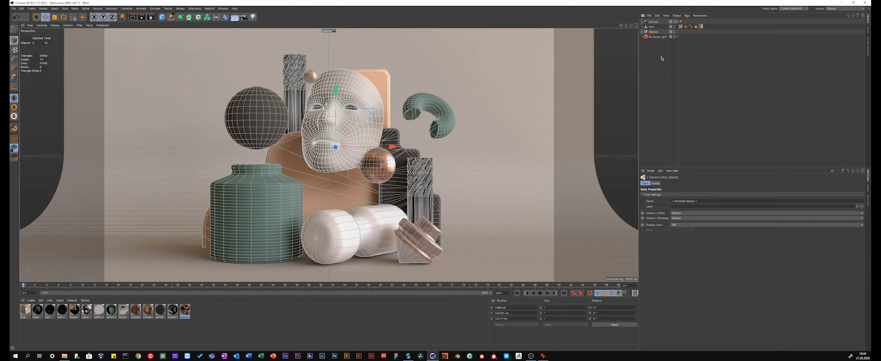
pyautogui.hotkey('alt', 'g')
pyautogui.rightClick(651, 26)
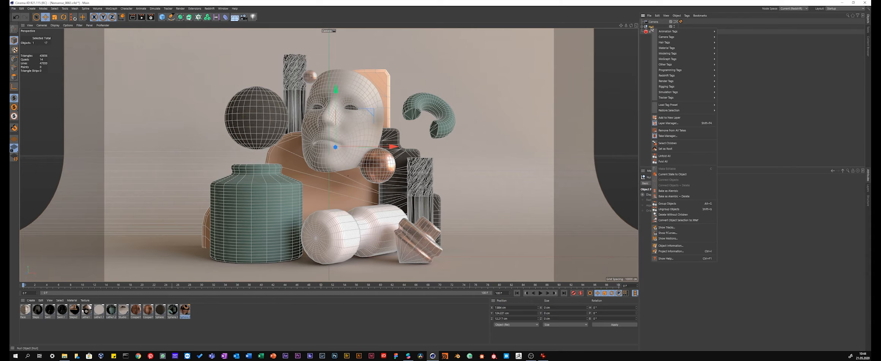
pyautogui.doubleClick(650, 26)
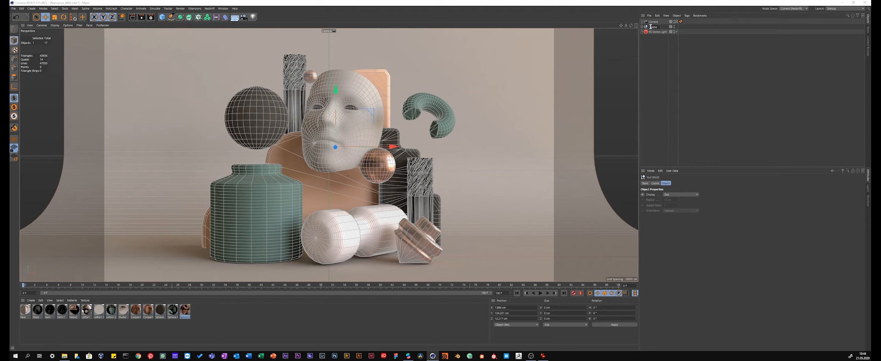
pyautogui.press('Return')
# Export only the selected Scene group as an FBX file named Scene to the Desktop, including textures and materials.
pyautogui.click(650, 15)
pyautogui.moveTo(680, 34)
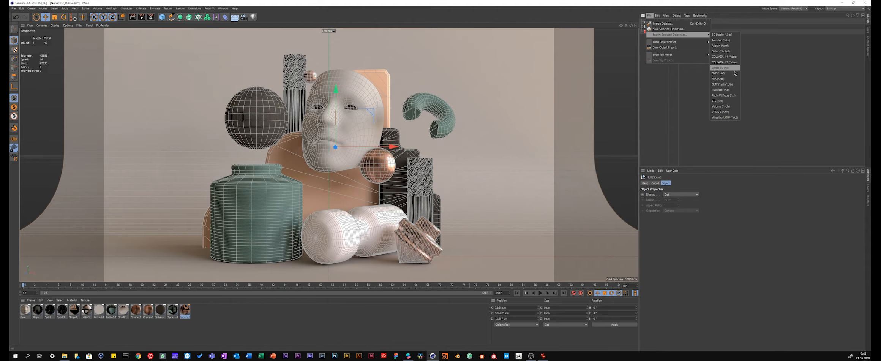
pyautogui.click(727, 79)
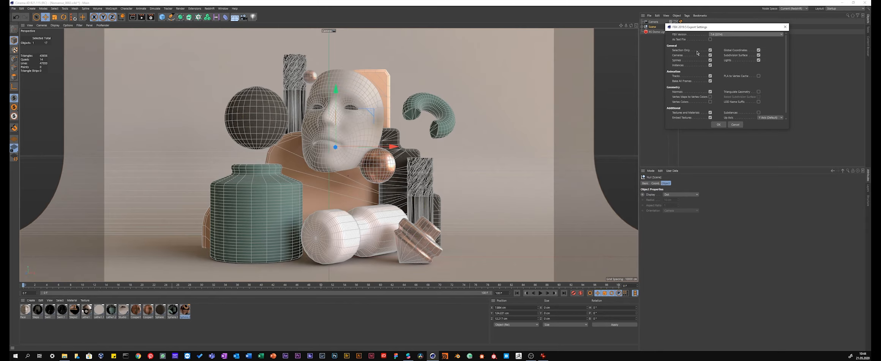
pyautogui.moveTo(697, 27); pyautogui.dragTo(433, 68)
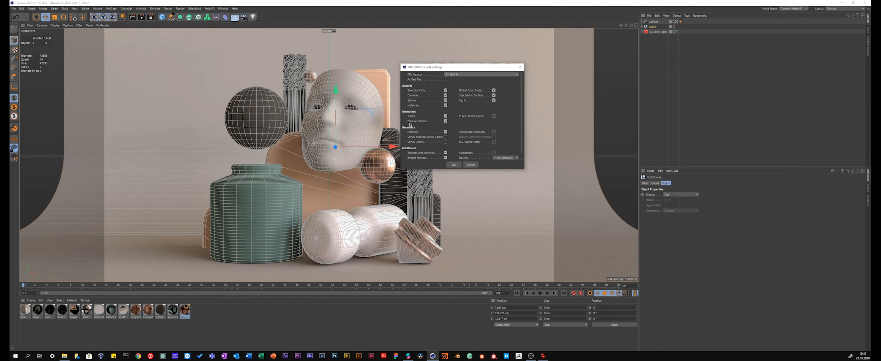
pyautogui.click(454, 165)
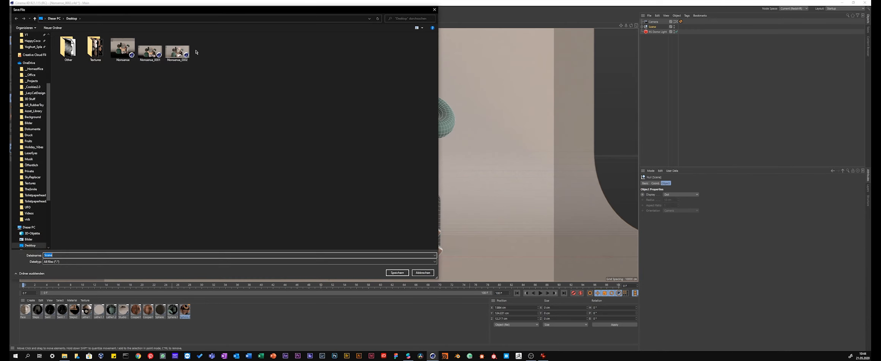
pyautogui.press('Return')
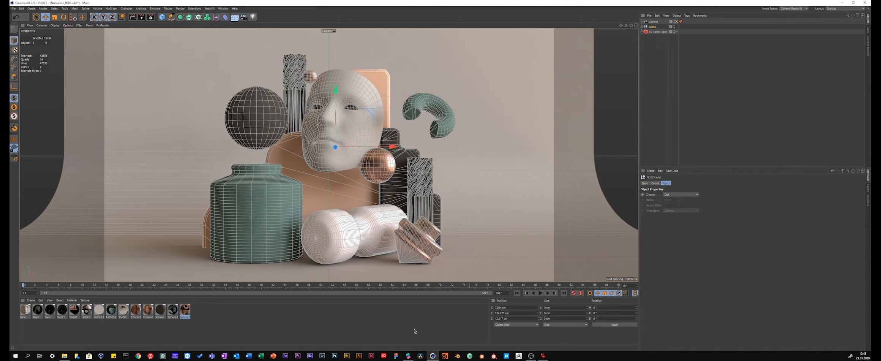
# Switch to Spark AR Studio and scale the imported Scene object uniformly to 0.5.
pyautogui.moveTo(408, 356)
pyautogui.click(391, 334)
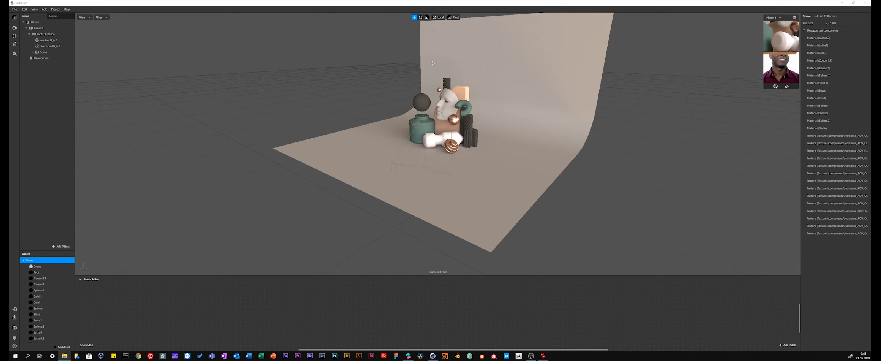
pyautogui.scroll(5, 460, 91)
pyautogui.moveTo(469, 56)
pyautogui.mouseDown()
pyautogui.moveTo(427, 100)
pyautogui.moveTo(482, 100)
pyautogui.moveTo(451, 118)
pyautogui.mouseUp()
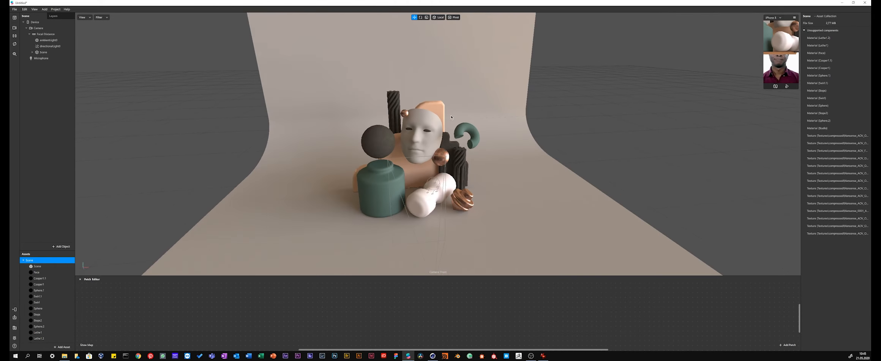
pyautogui.click(43, 52)
pyautogui.press('r')
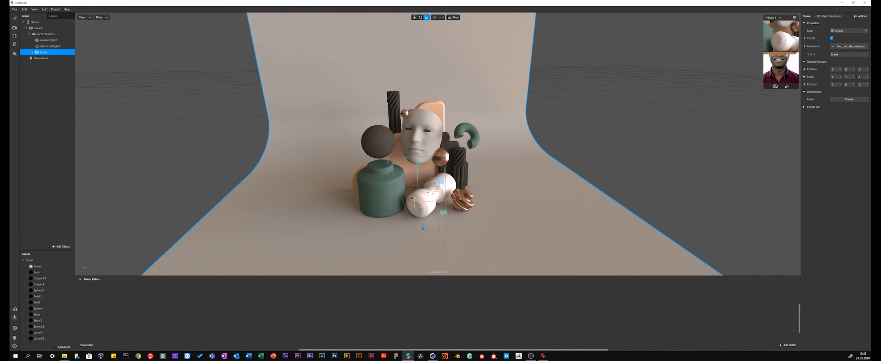
pyautogui.moveTo(416, 199); pyautogui.dragTo(378, 197)
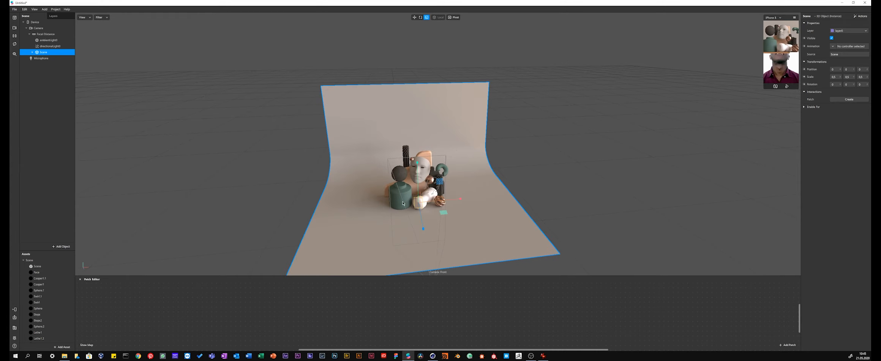
# Move the Scene object down and toward the camera so the still life fits the phone preview.
pyautogui.press('w')
pyautogui.moveTo(417, 172); pyautogui.dragTo(421, 187)
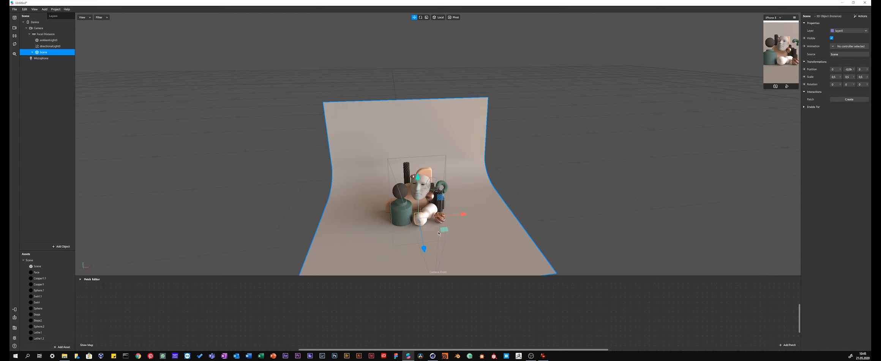
pyautogui.keyDown('alt'); pyautogui.moveTo(408, 221); pyautogui.dragTo(471, 204); pyautogui.keyUp('alt')
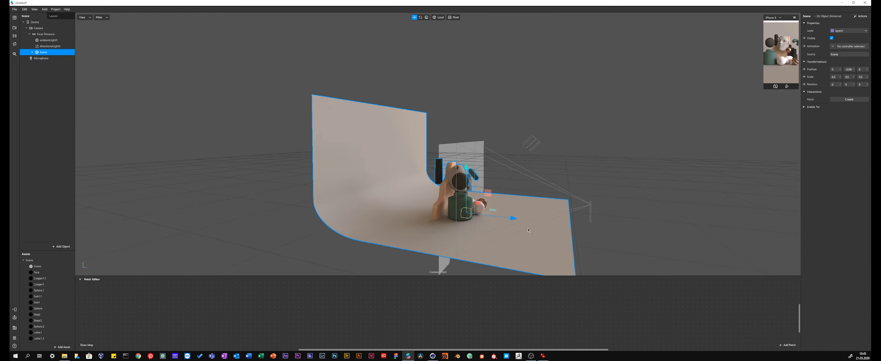
pyautogui.moveTo(517, 223); pyautogui.dragTo(536, 226)
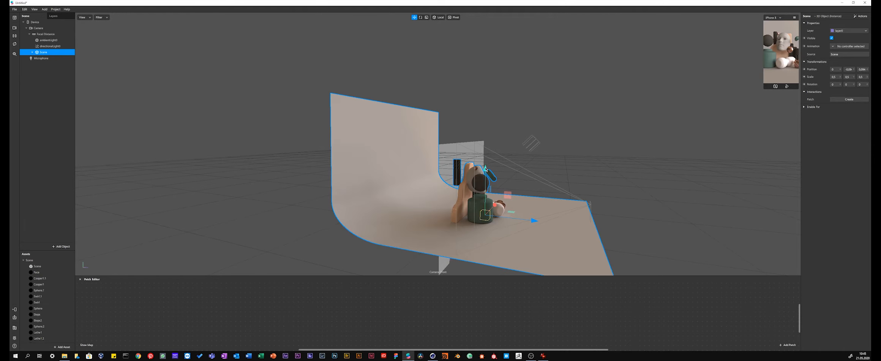
pyautogui.moveTo(485, 169)
pyautogui.mouseDown()
pyautogui.moveTo(488, 188)
pyautogui.moveTo(492, 173)
pyautogui.mouseUp()
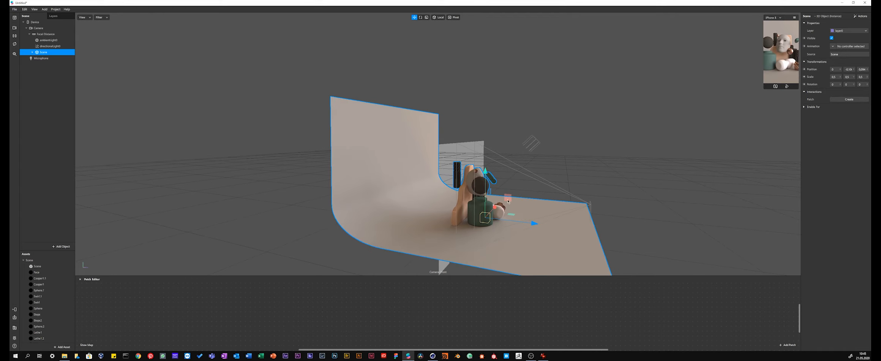
pyautogui.moveTo(534, 223); pyautogui.dragTo(530, 222)
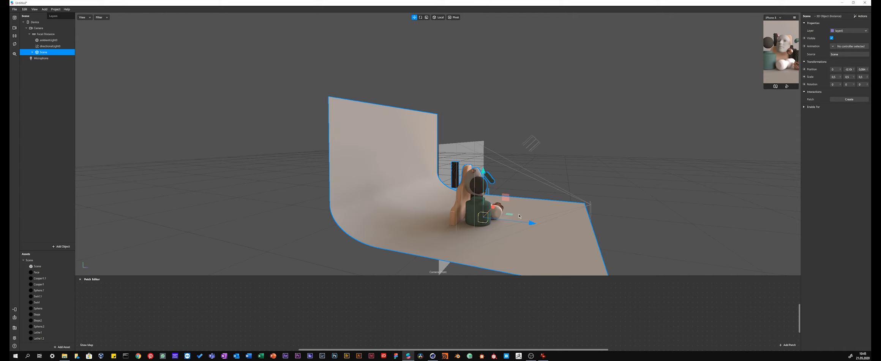
# Tilt the Scene object slightly about its X axis and adjust its height to reframe the still life.
pyautogui.click(33, 52)
pyautogui.press('e')
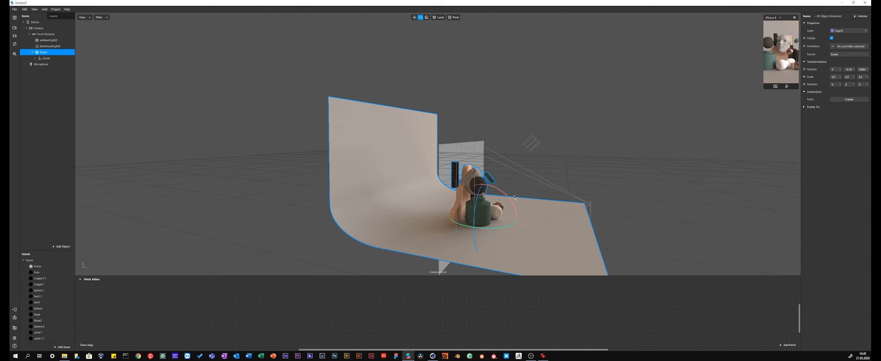
pyautogui.moveTo(499, 190); pyautogui.dragTo(439, 190)
pyautogui.press('w')
pyautogui.scroll(3, 439, 190)
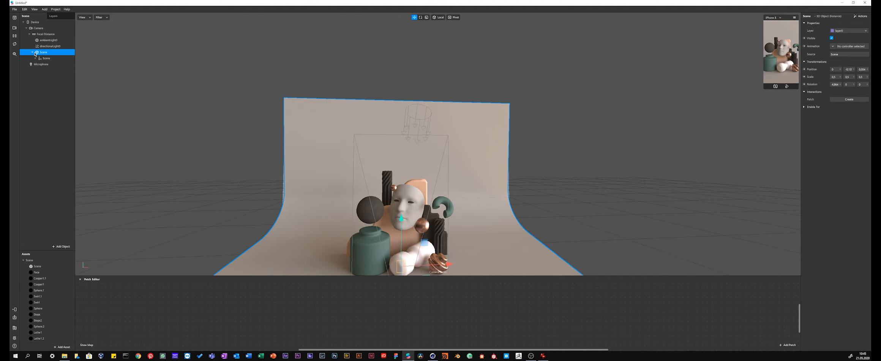
# Expand the Scene hierarchy and add a face tracker and a face mesh to the project.
pyautogui.click(36, 58)
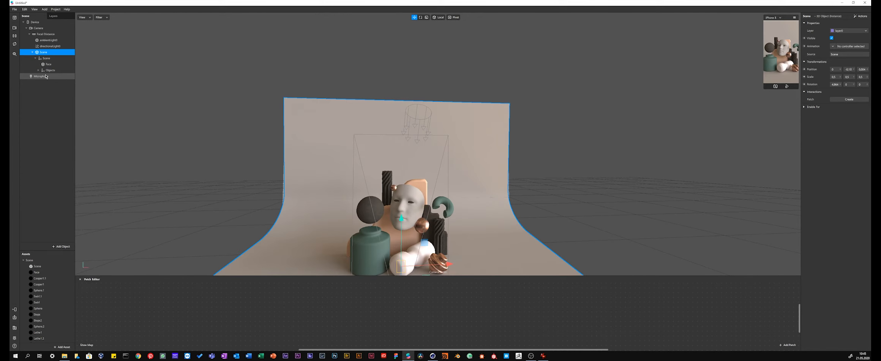
pyautogui.click(55, 9)
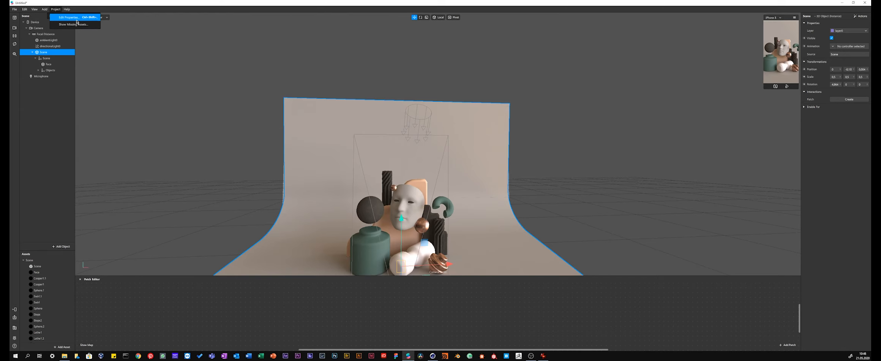
pyautogui.click(44, 9)
pyautogui.moveTo(76, 18)
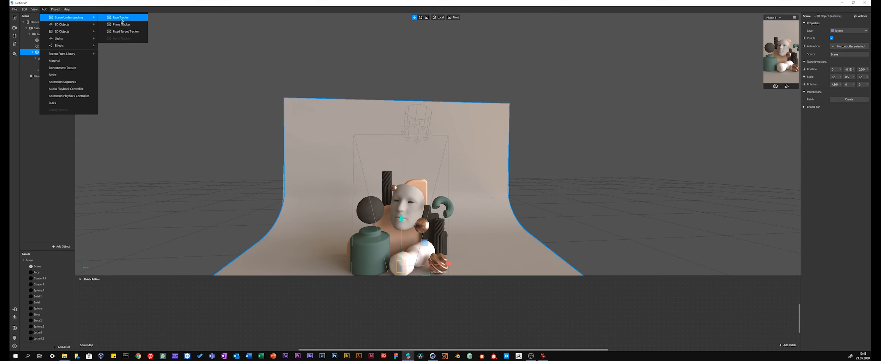
pyautogui.click(118, 17)
pyautogui.click(44, 10)
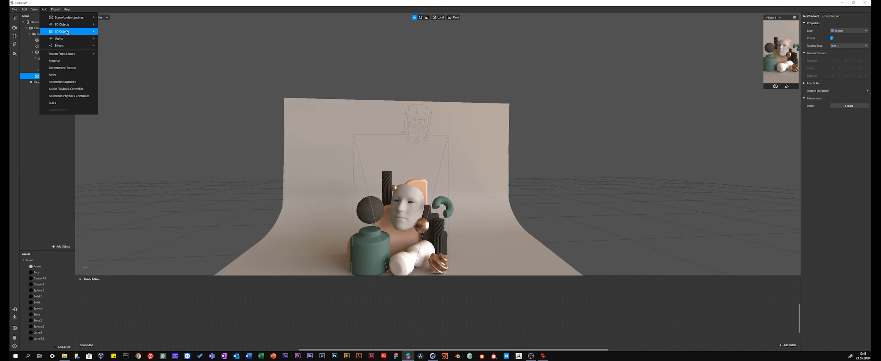
pyautogui.moveTo(68, 25)
pyautogui.click(119, 45)
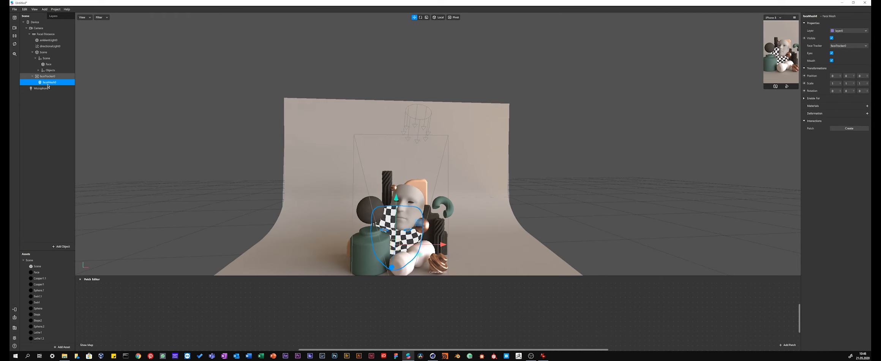
# Nest the face mesh inside the imported Scene hierarchy and move and rotate it onto the mask's face.
pyautogui.moveTo(49, 82); pyautogui.dragTo(50, 76)
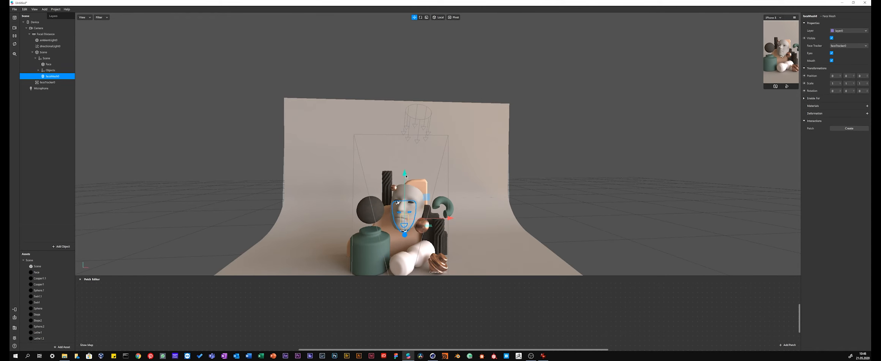
pyautogui.moveTo(406, 176); pyautogui.dragTo(405, 166)
pyautogui.press('e')
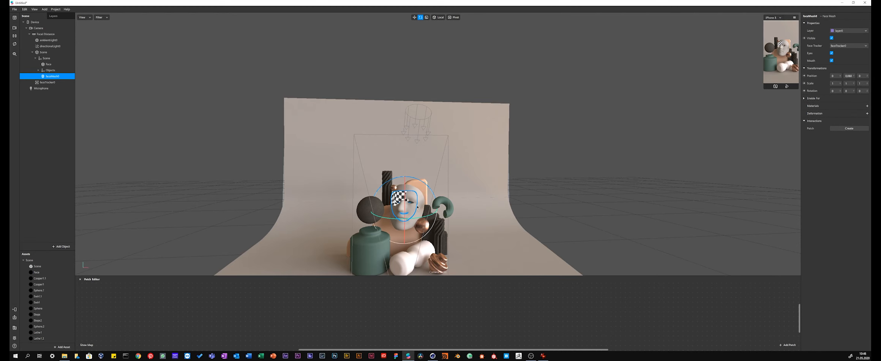
pyautogui.moveTo(417, 206); pyautogui.dragTo(413, 230)
pyautogui.scroll(5, 403, 201)
pyautogui.press('w')
pyautogui.moveTo(464, 216); pyautogui.dragTo(460, 216)
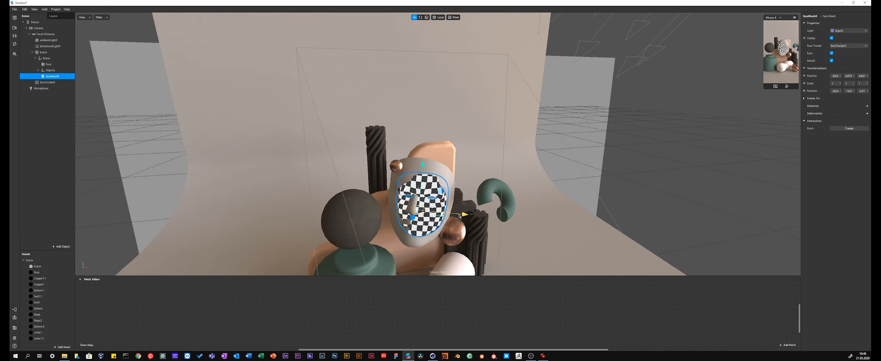
# Scale the face mesh uniformly to about 1.4 and check its fit on the mask from the side.
pyautogui.press('r')
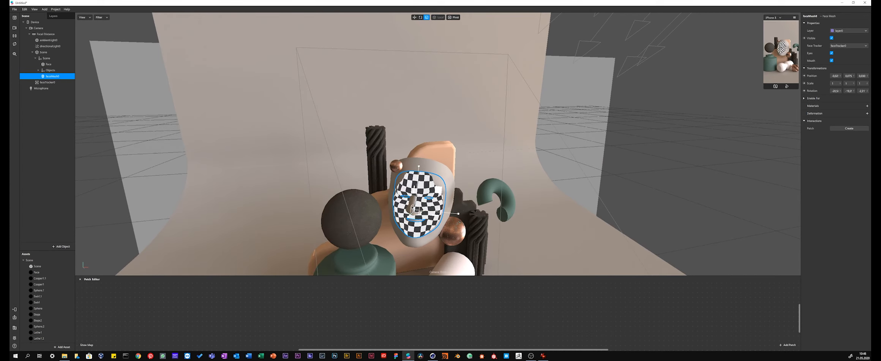
pyautogui.moveTo(412, 208); pyautogui.dragTo(473, 198)
pyautogui.keyDown('alt'); pyautogui.moveTo(452, 218); pyautogui.dragTo(335, 206); pyautogui.keyUp('alt')
pyautogui.scroll(3, 340, 167)
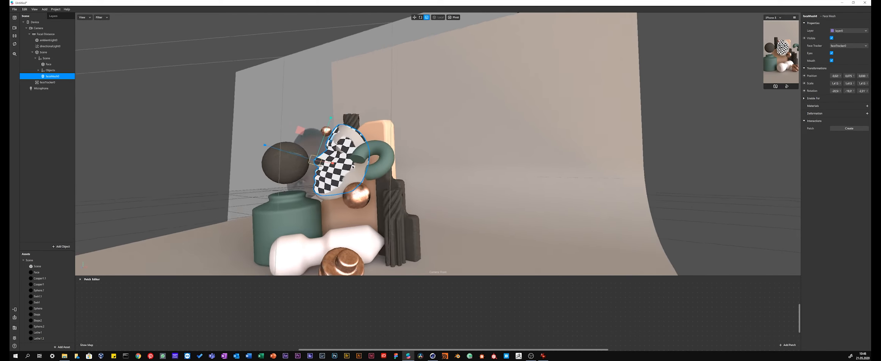
# Hide the imported Face object and assign the existing Face material to the tracked face mesh.
pyautogui.press('w')
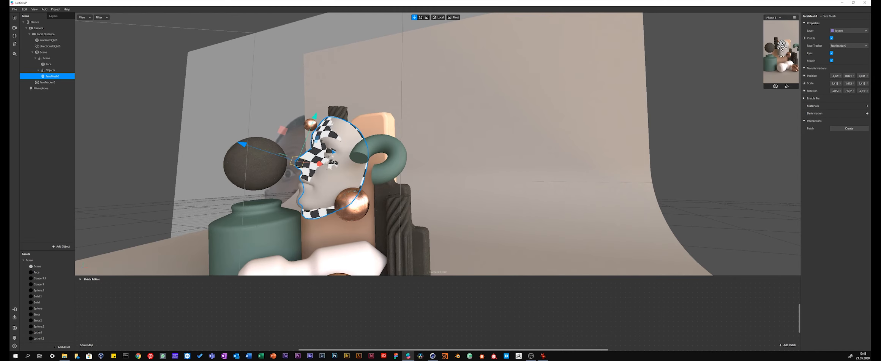
pyautogui.click(58, 65)
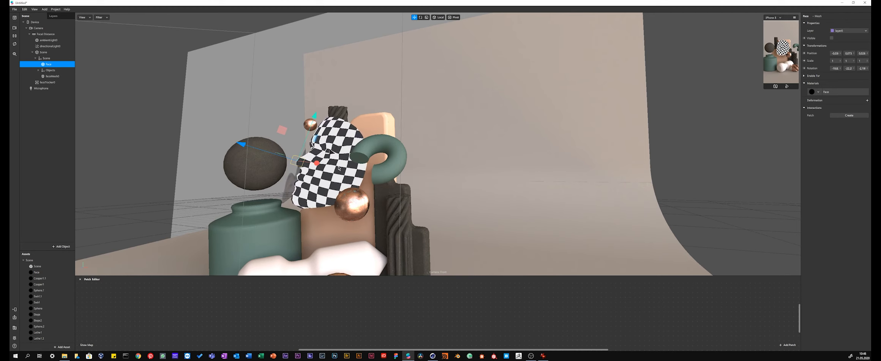
pyautogui.click(339, 169)
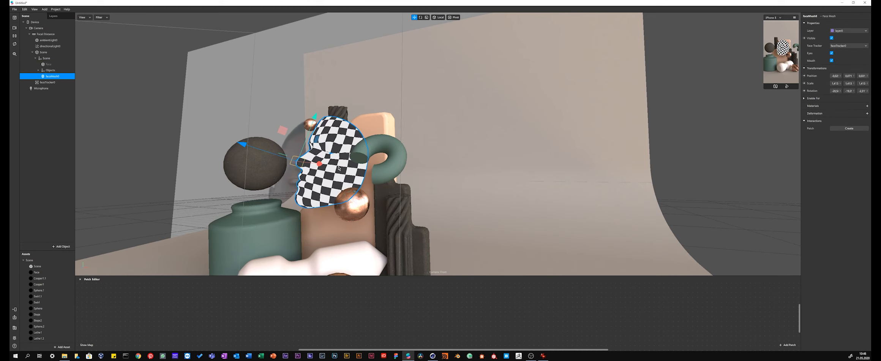
pyautogui.click(867, 106)
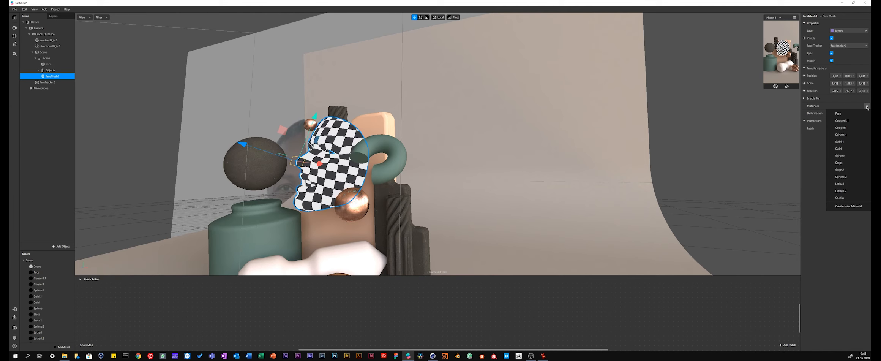
pyautogui.click(841, 114)
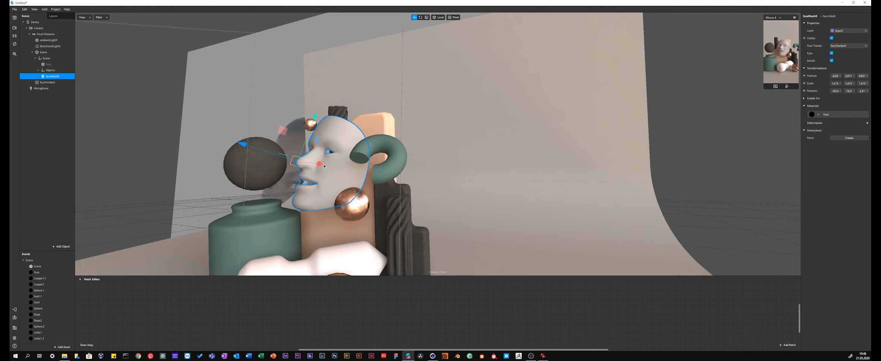
pyautogui.moveTo(324, 166); pyautogui.dragTo(380, 174)
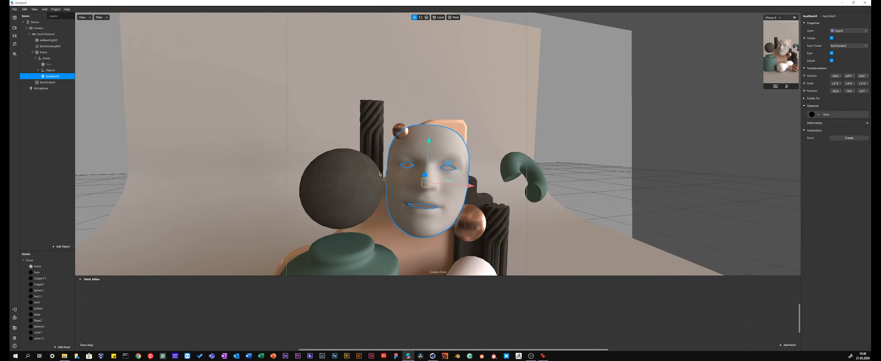
# Disable the Eyes option on the face mesh so the eye openings are filled, and enlarge the device preview.
pyautogui.click(832, 53)
pyautogui.moveTo(342, 210); pyautogui.dragTo(427, 222)
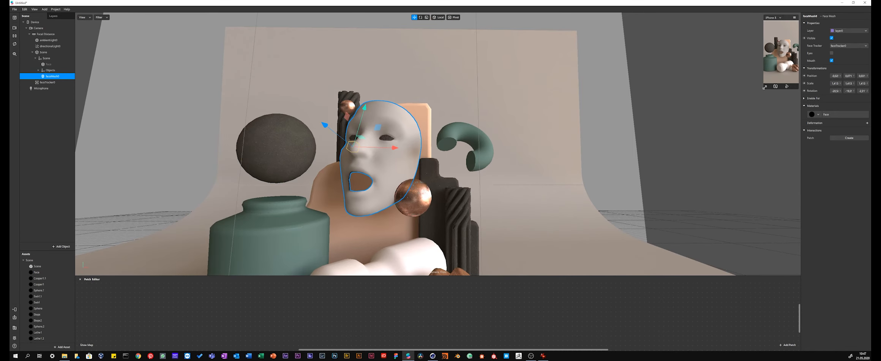
pyautogui.moveTo(763, 66); pyautogui.dragTo(650, 199)
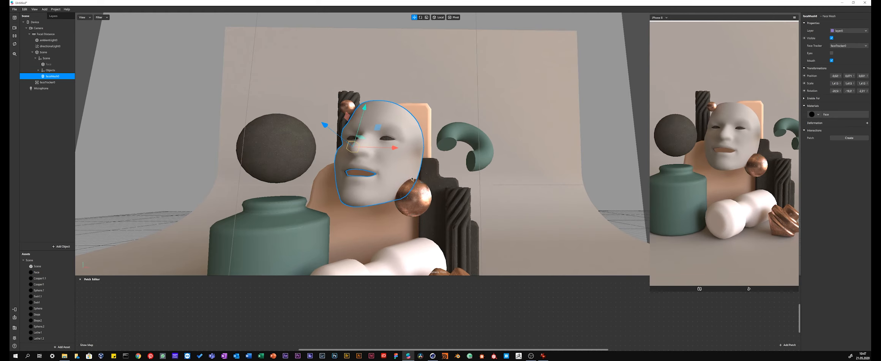
pyautogui.scroll(-5, 365, 194)
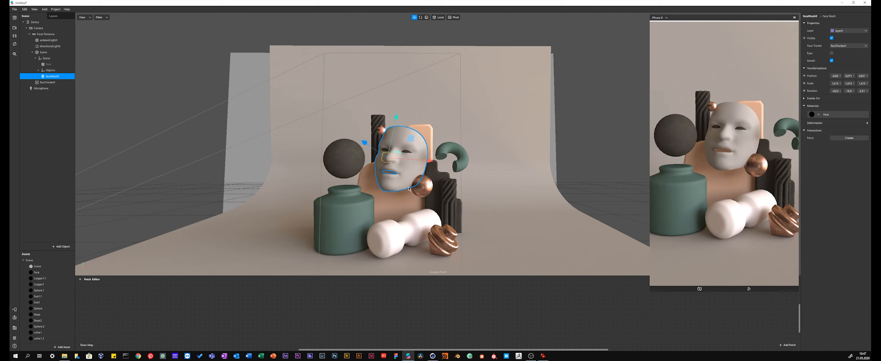
pyautogui.moveTo(409, 188); pyautogui.dragTo(351, 172, button='middle')
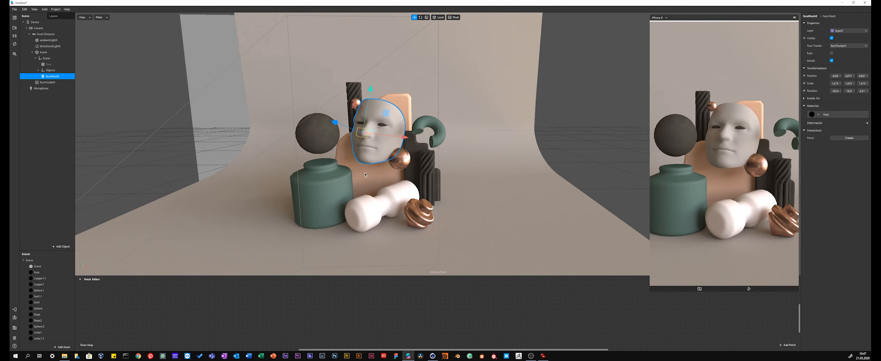
# Change the shader type of the large copper sphere's material to Physically-Based and set its metallic value to 100.
pyautogui.click(406, 161)
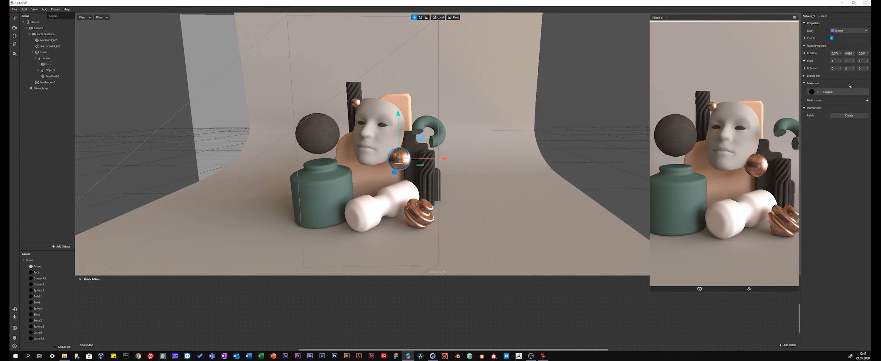
pyautogui.click(850, 94)
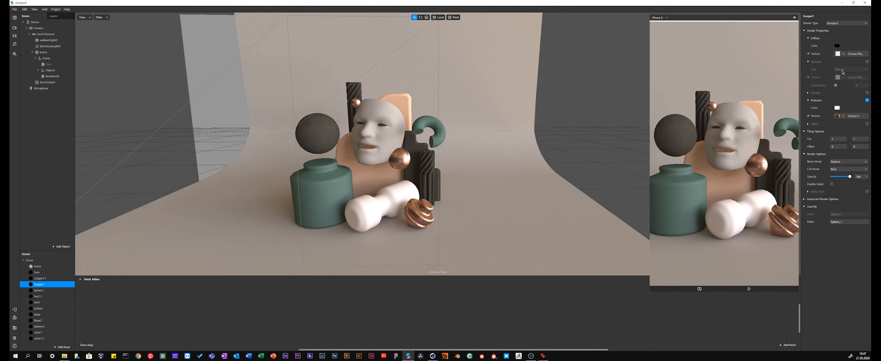
pyautogui.click(844, 24)
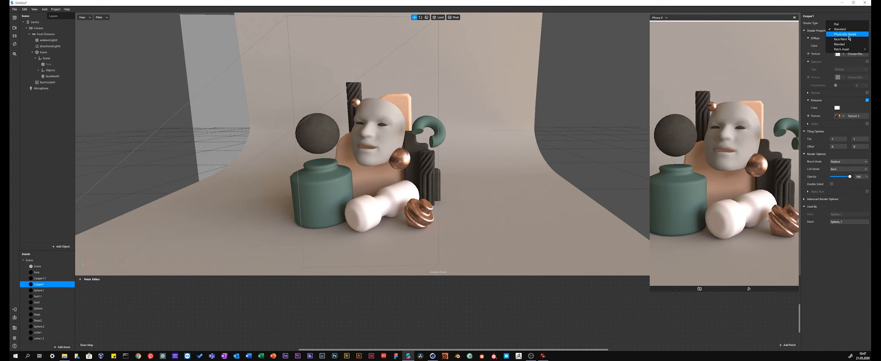
pyautogui.click(851, 34)
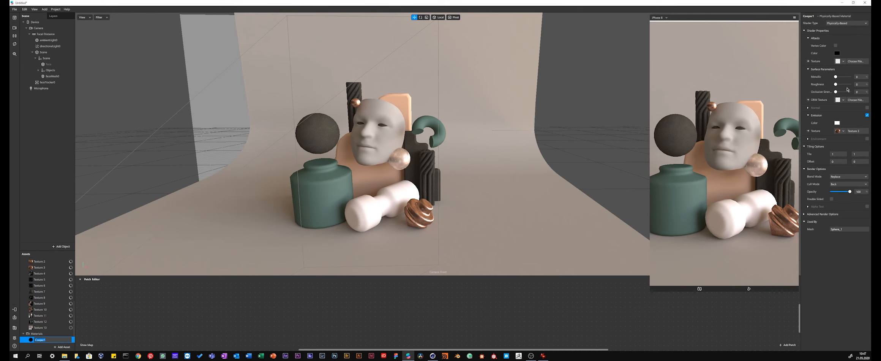
pyautogui.moveTo(835, 77); pyautogui.dragTo(870, 80)
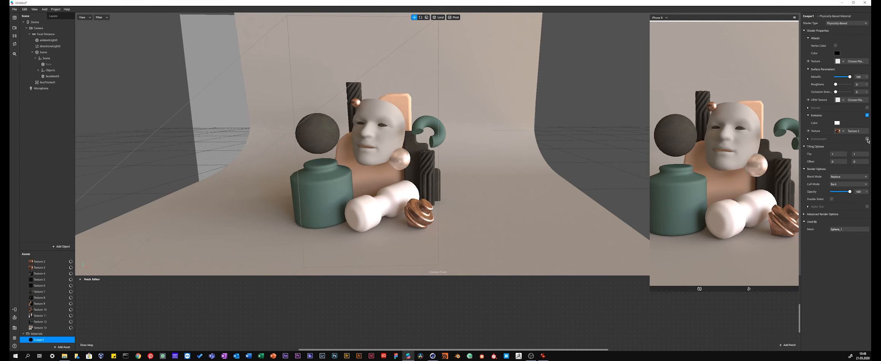
# Enable the environment on the sphere's material, load the lounge HDR image as its texture and adjust its rotation.
pyautogui.click(867, 139)
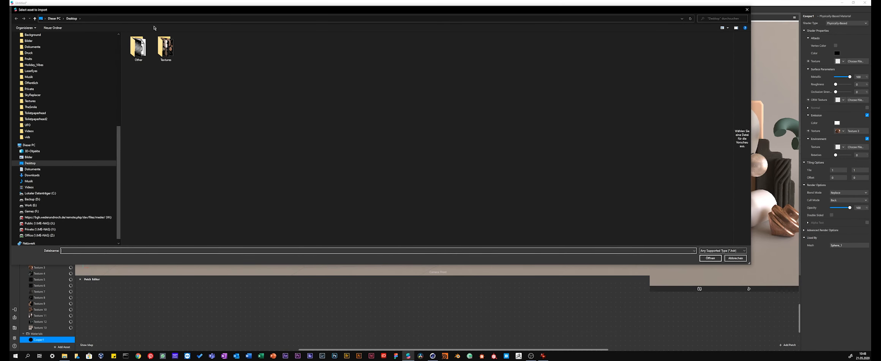
pyautogui.press('Escape')
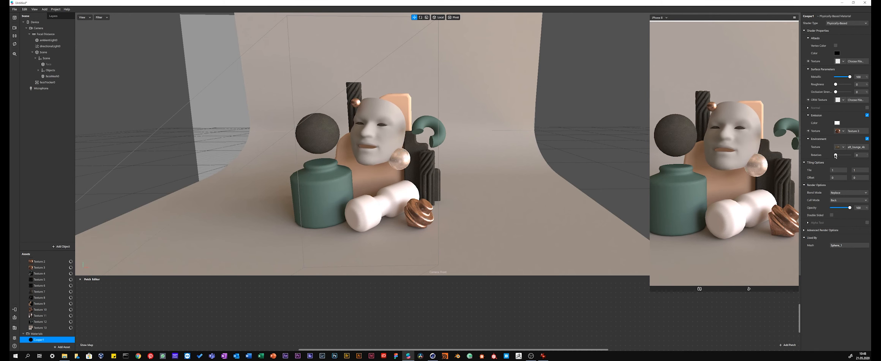
pyautogui.moveTo(835, 155); pyautogui.dragTo(839, 154)
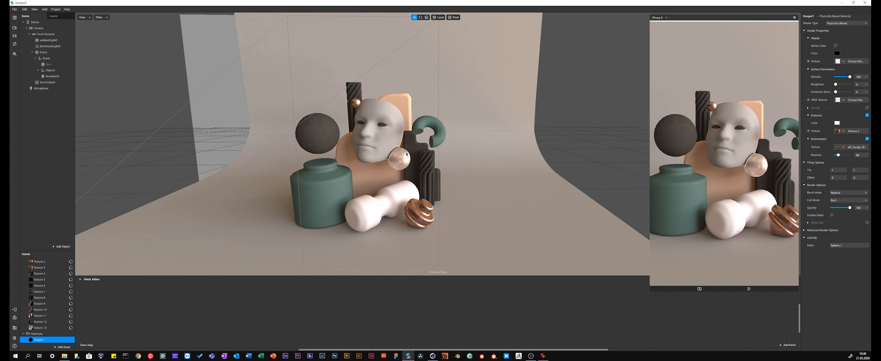
# Turn off the sphere material's emission, try a metallic value of 0 and undo that metallic change.
pyautogui.scroll(5, 369, 186)
pyautogui.moveTo(369, 186); pyautogui.dragTo(451, 173, button='middle')
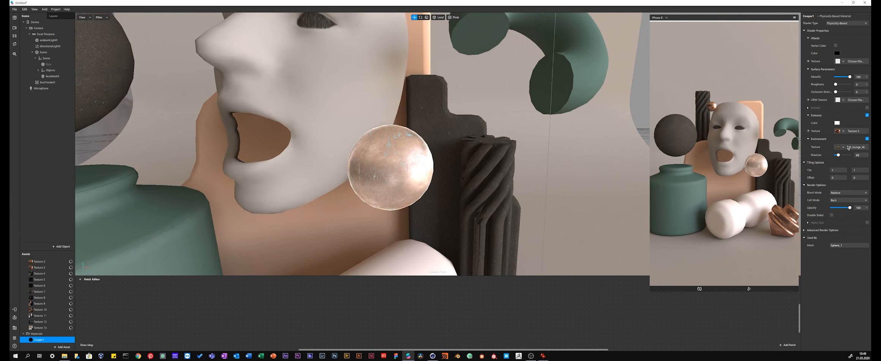
pyautogui.click(868, 116)
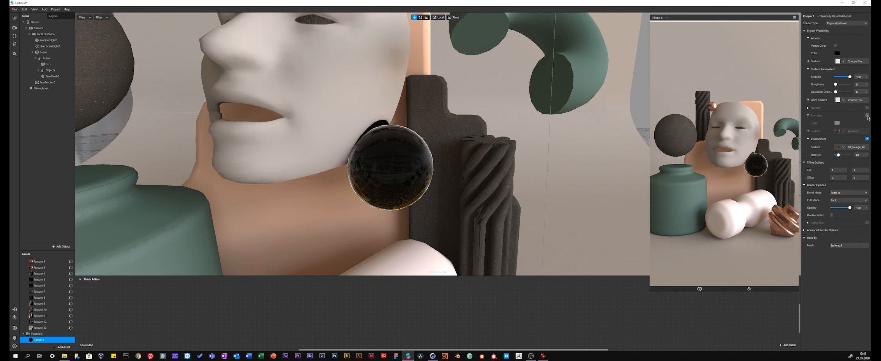
pyautogui.moveTo(850, 78); pyautogui.dragTo(833, 78)
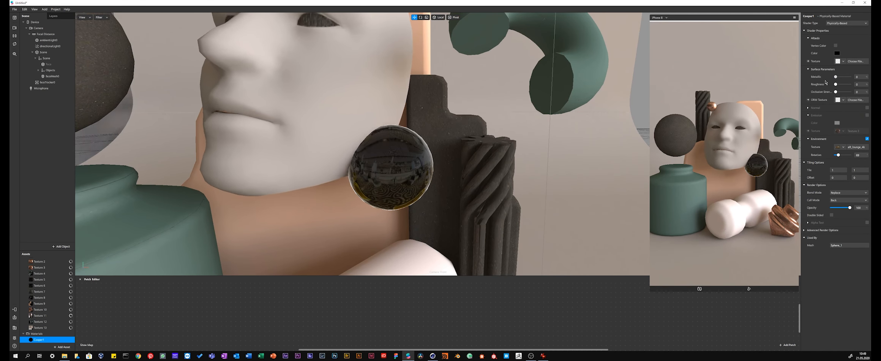
pyautogui.hotkey('ctrl', 'z')
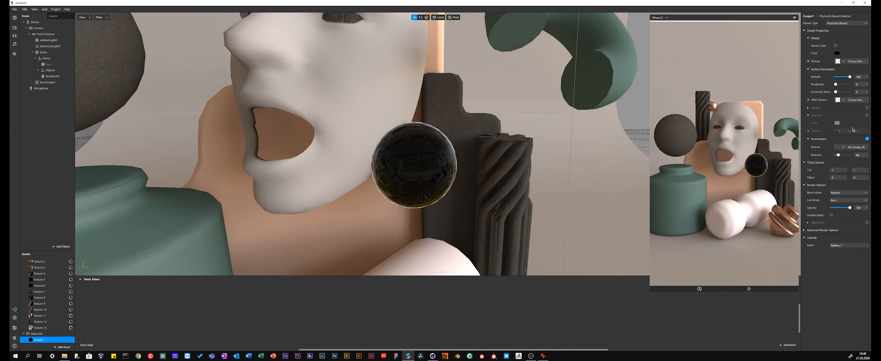
# Use Texture 3 as the albedo texture of the sphere's material and set the albedo color to white.
pyautogui.click(842, 61)
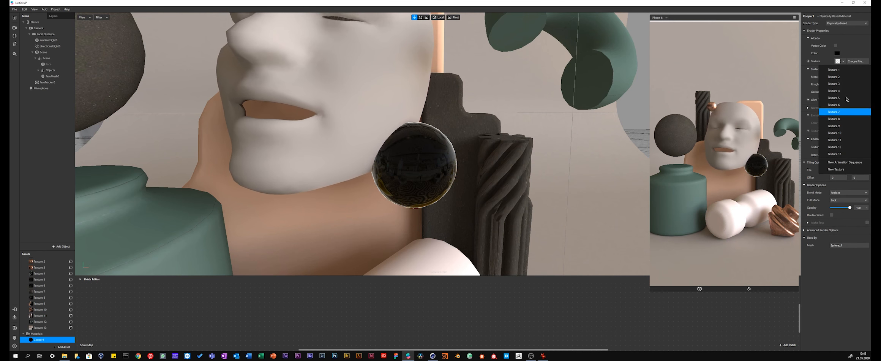
pyautogui.click(844, 84)
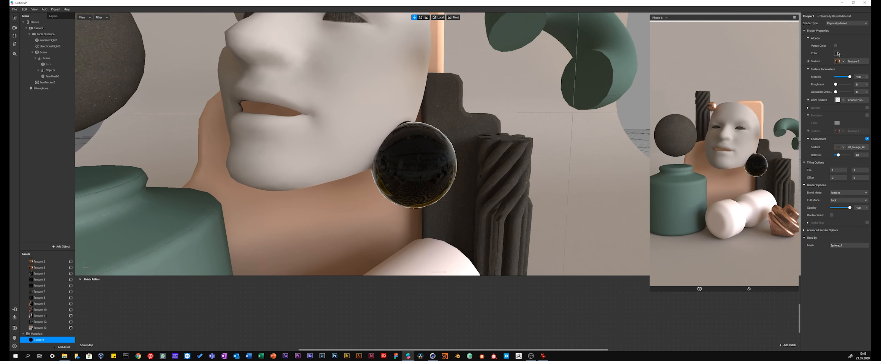
pyautogui.click(837, 53)
pyautogui.click(498, 132)
pyautogui.moveTo(497, 132); pyautogui.dragTo(497, 128)
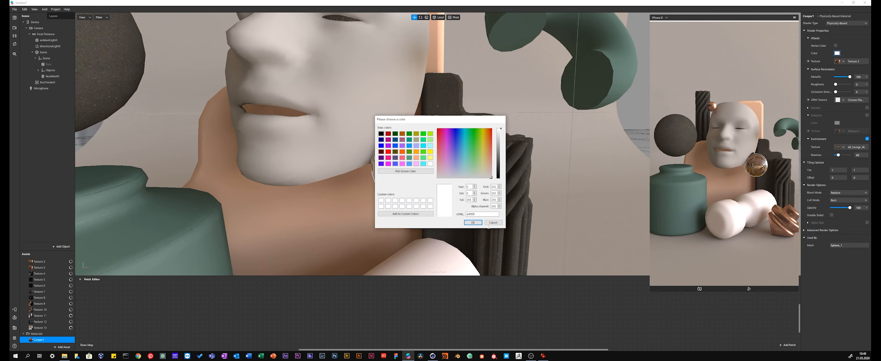
pyautogui.click(473, 223)
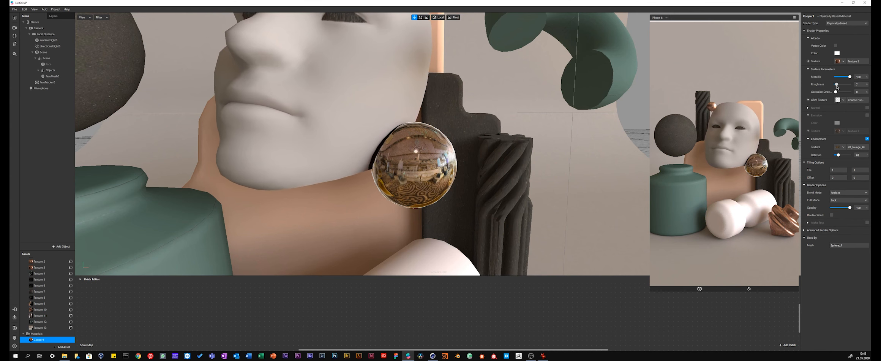
# Raise the sphere material's roughness to about 40 and fine-tune the rotation of its environment texture.
pyautogui.moveTo(835, 84); pyautogui.dragTo(841, 87)
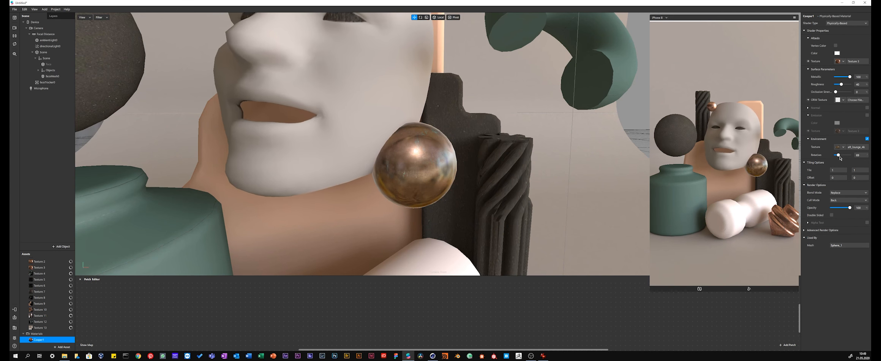
pyautogui.moveTo(841, 158); pyautogui.dragTo(838, 154)
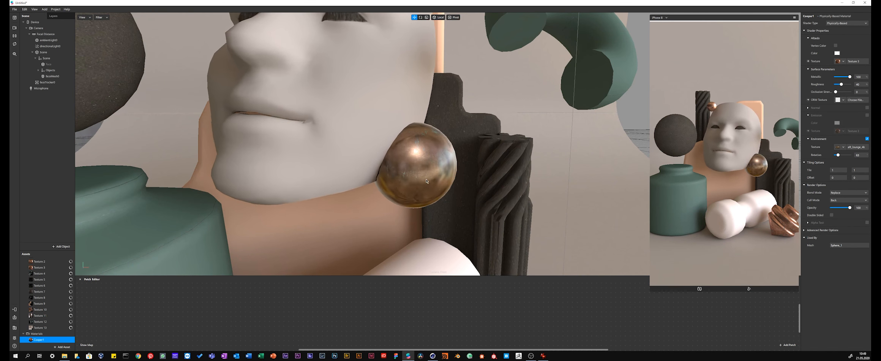
# Examine the copper sphere's reflections up close and compare its look with the rest of the still life.
pyautogui.moveTo(426, 181)
pyautogui.keyDown('alt'); pyautogui.mouseDown()
pyautogui.moveTo(380, 178)
pyautogui.moveTo(415, 183)
pyautogui.mouseUp(); pyautogui.keyUp('alt')
pyautogui.scroll(-4, 415, 184)
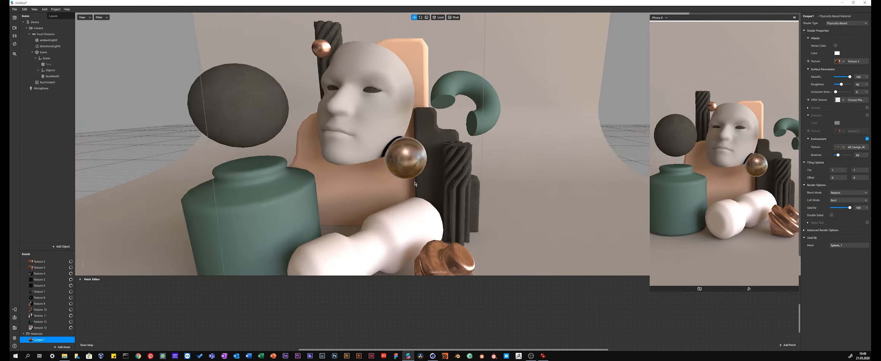
pyautogui.scroll(-2, 414, 184)
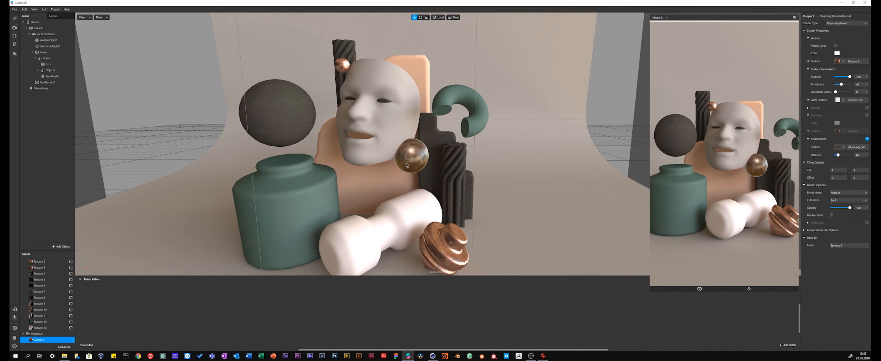
pyautogui.scroll(5, 406, 165)
pyautogui.scroll(2, 376, 191)
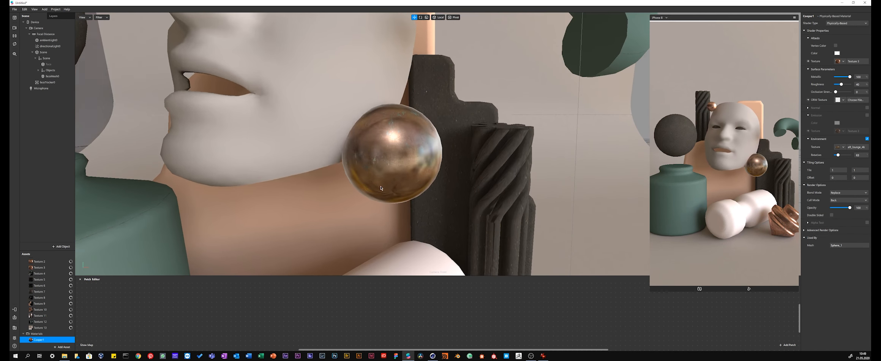
pyautogui.scroll(-6, 381, 188)
pyautogui.scroll(2, 435, 155)
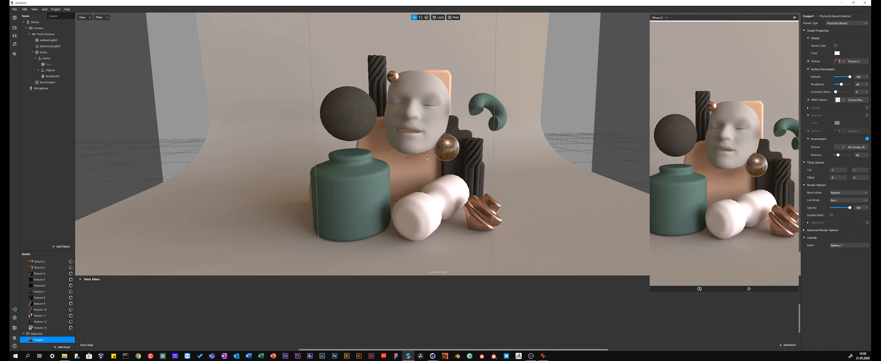
pyautogui.moveTo(426, 157)
pyautogui.keyDown('alt'); pyautogui.mouseDown()
pyautogui.moveTo(372, 157)
pyautogui.moveTo(436, 163)
pyautogui.mouseUp(); pyautogui.keyUp('alt')
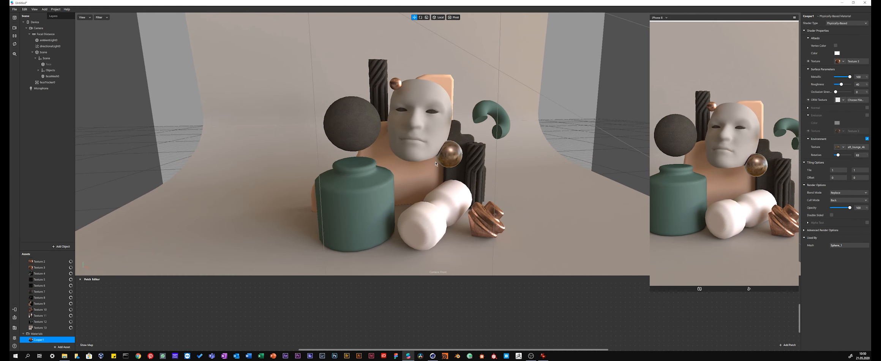